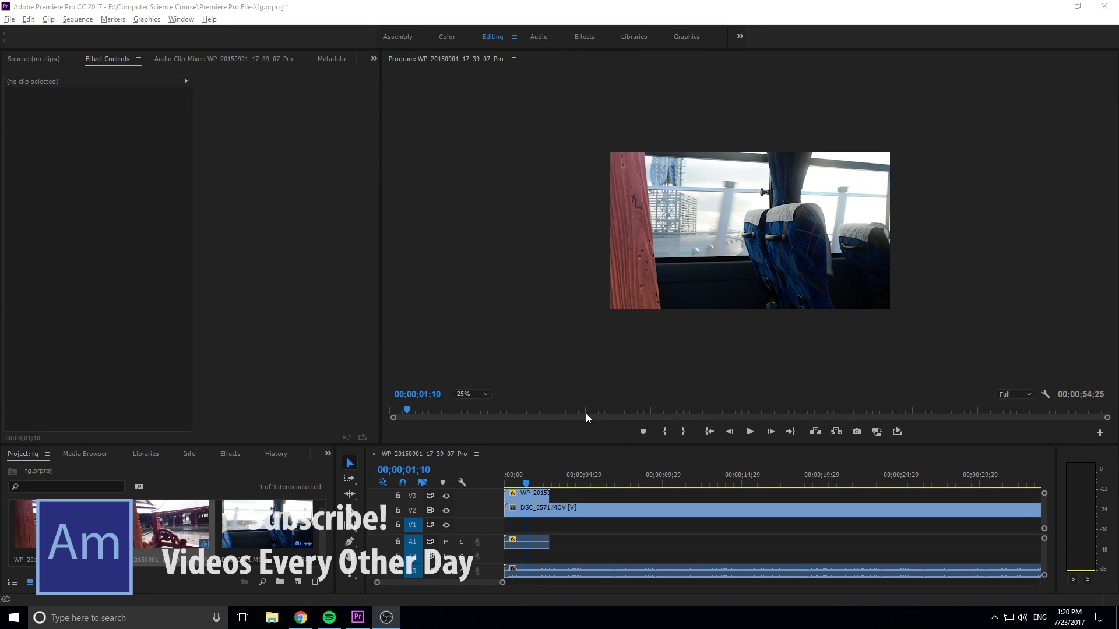
# Set the Program monitor zoom to Fit and maximize the monitor
pyautogui.click(475, 397)
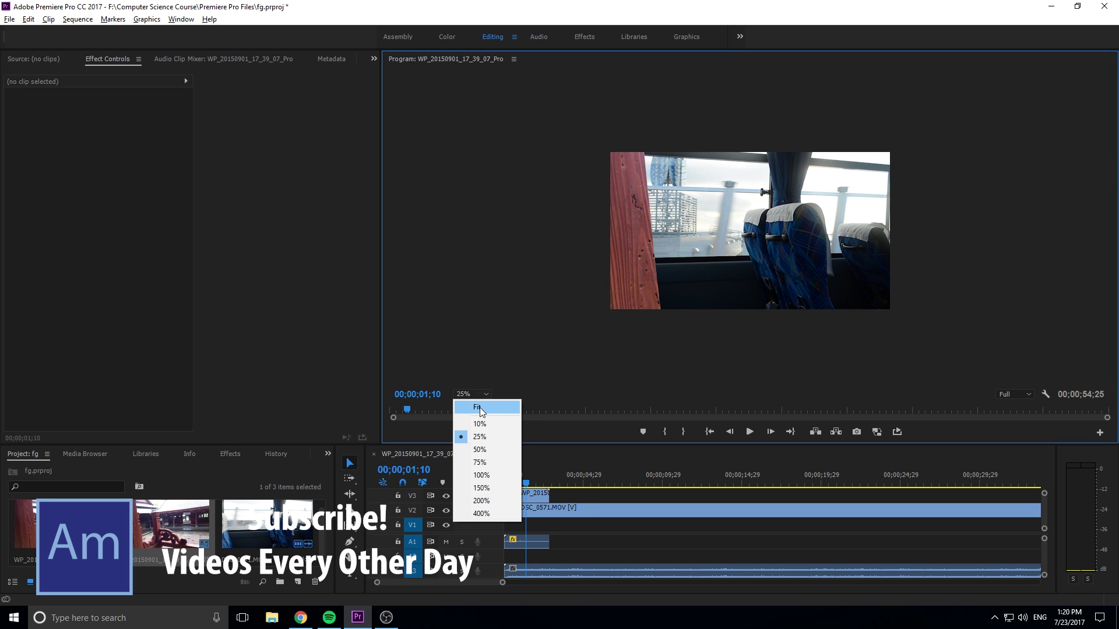
pyautogui.click(480, 408)
pyautogui.press('`')
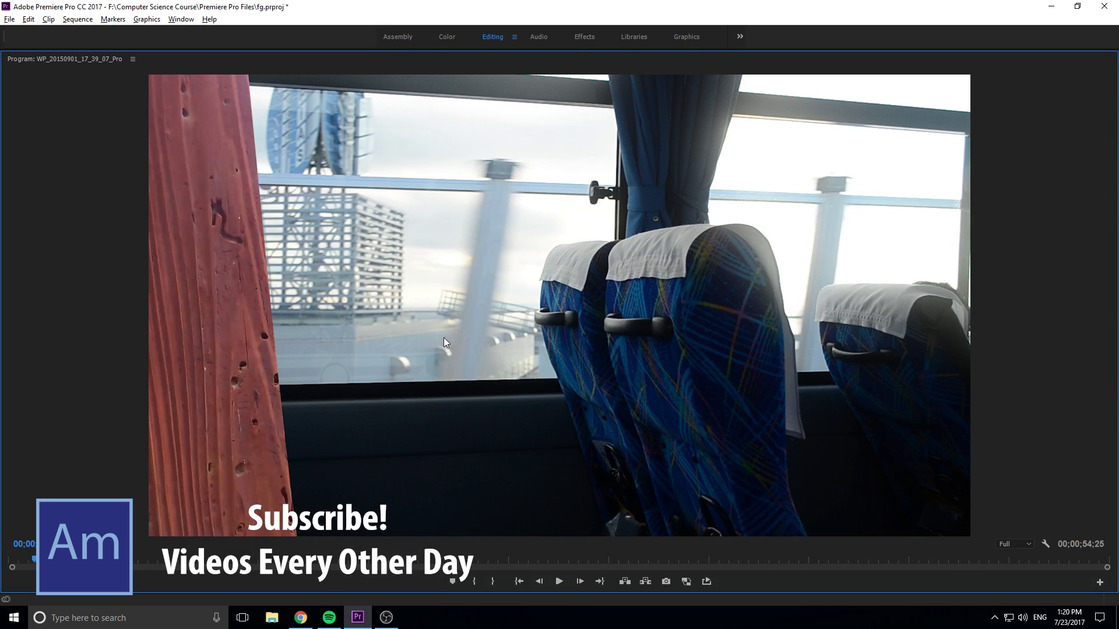
# Play the sequence from the start, scrub the clip transition, then restore the workspace
pyautogui.click(28, 562)
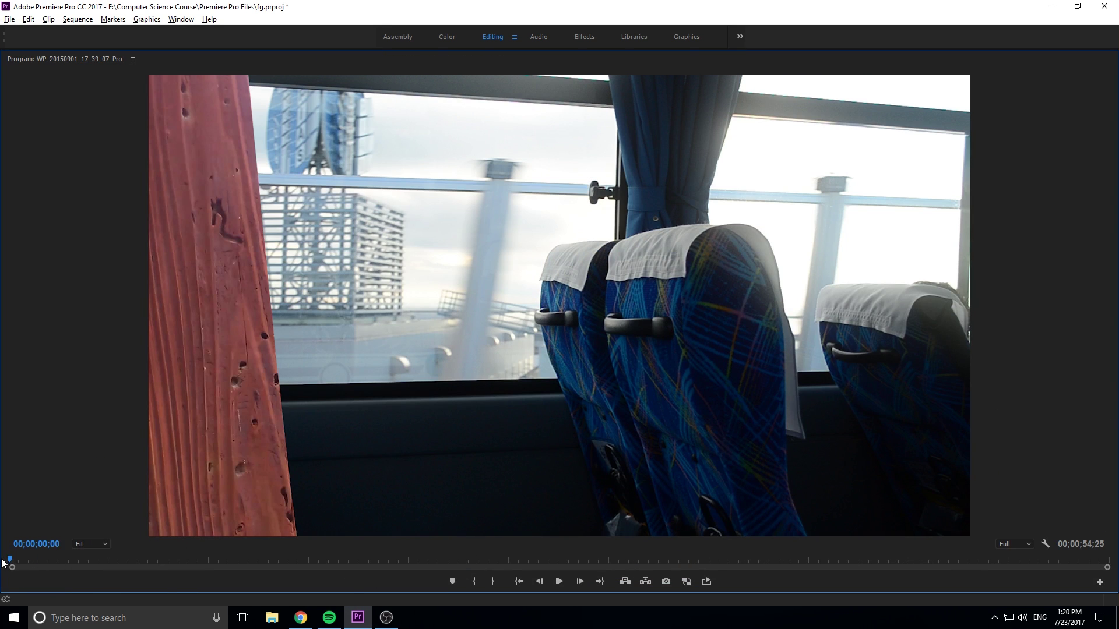
pyautogui.click(12, 561)
pyautogui.press('space')
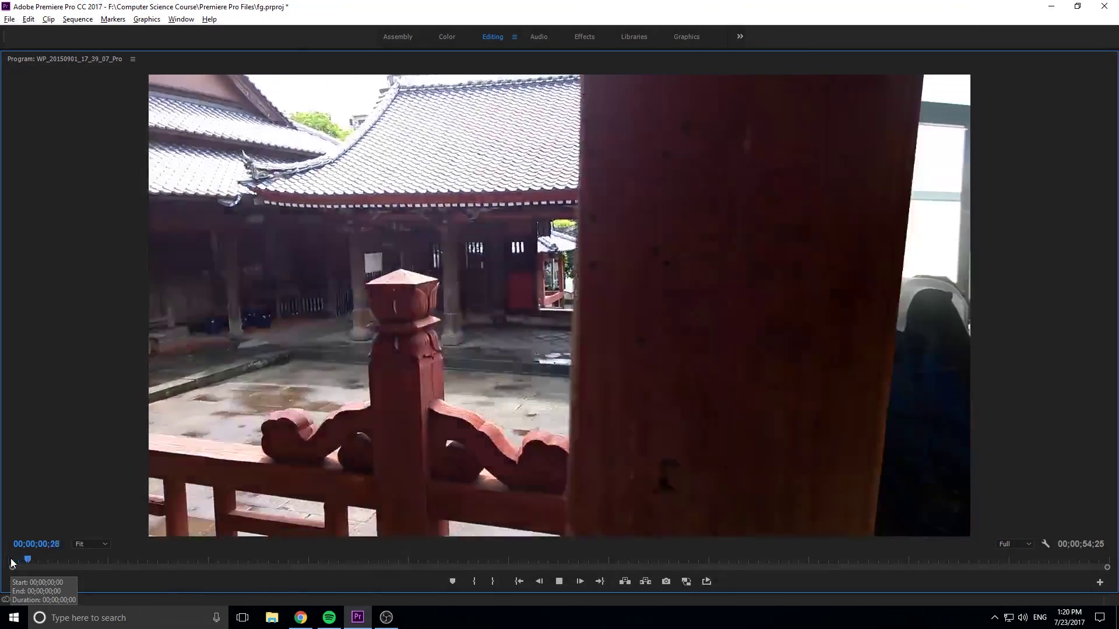
pyautogui.press('space')
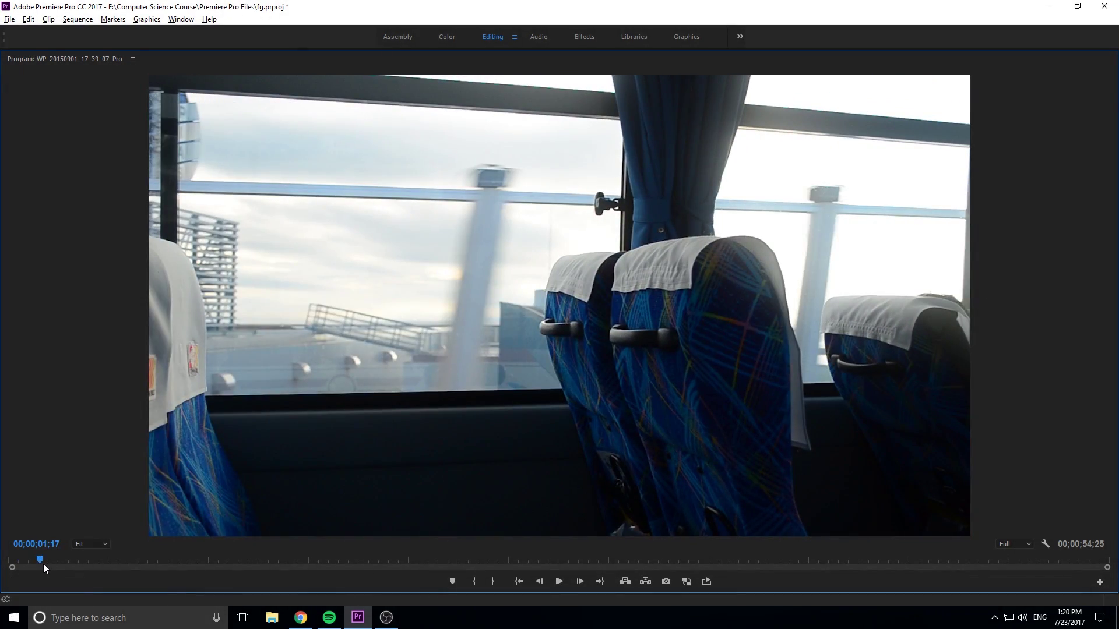
pyautogui.moveTo(36, 561)
pyautogui.mouseDown()
pyautogui.moveTo(23, 562)
pyautogui.moveTo(40, 563)
pyautogui.mouseUp()
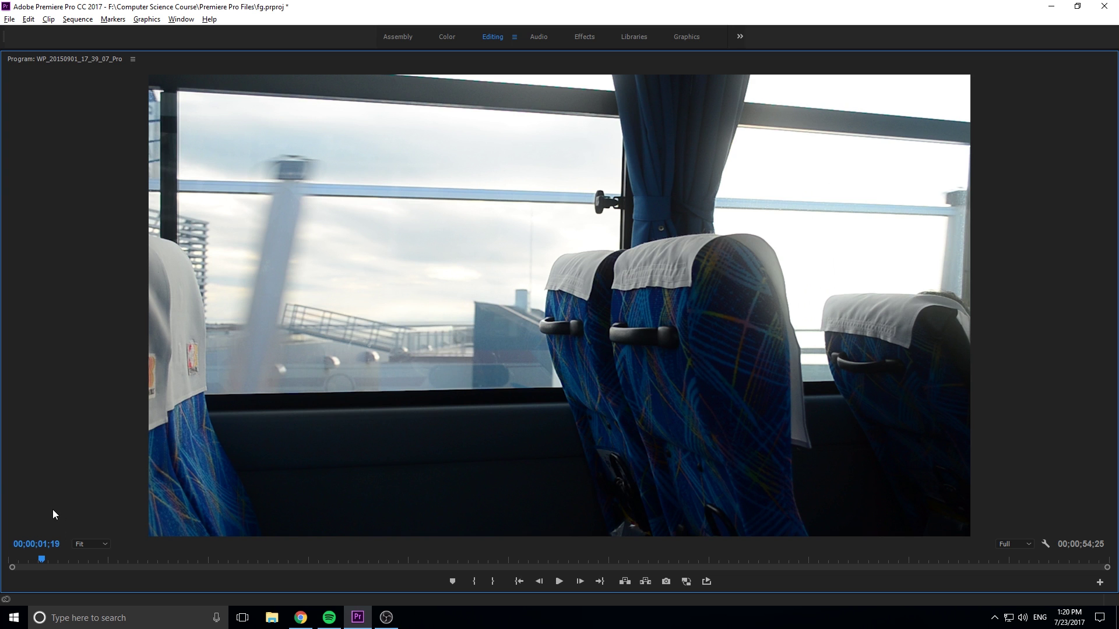
pyautogui.press('`')
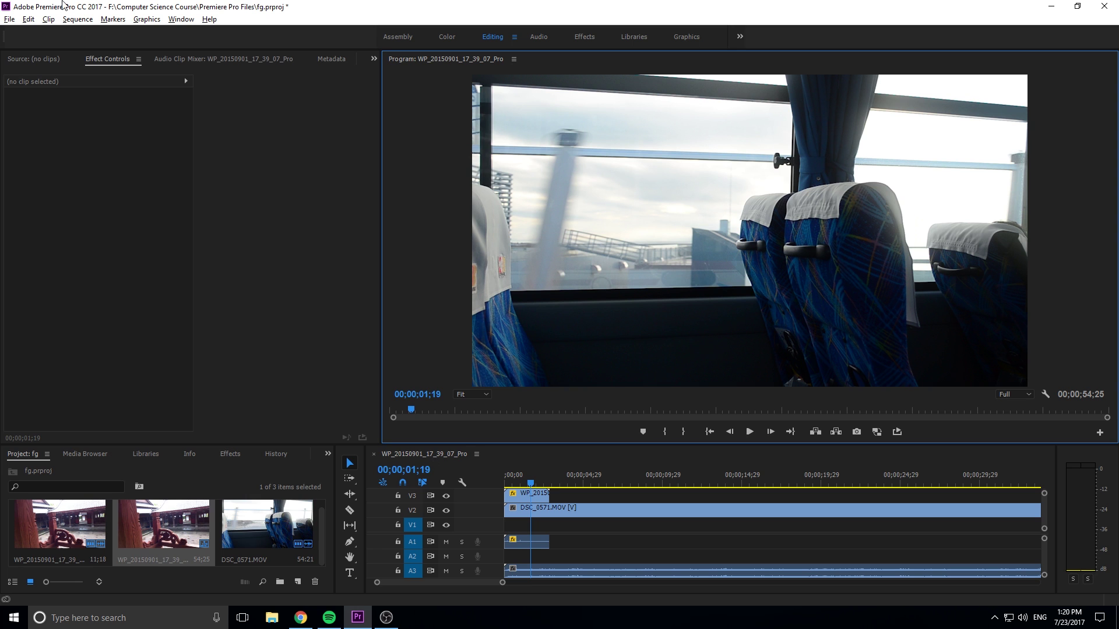
# Create a new sequence, Sequence 02, with default settings
pyautogui.click(10, 19)
pyautogui.moveTo(21, 33)
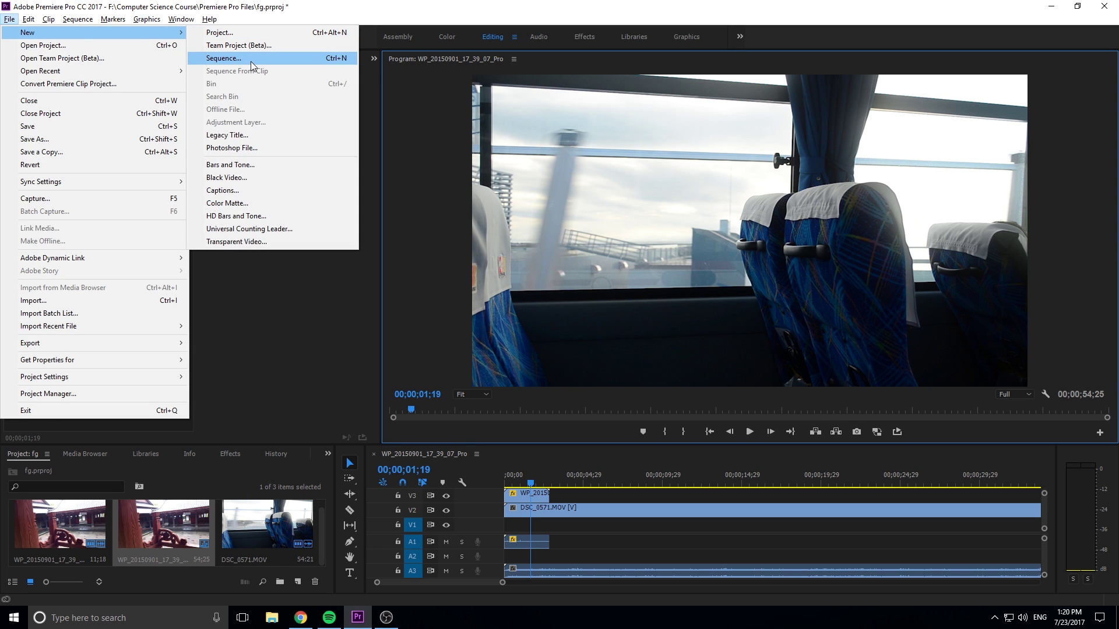
pyautogui.click(250, 58)
pyautogui.click(663, 500)
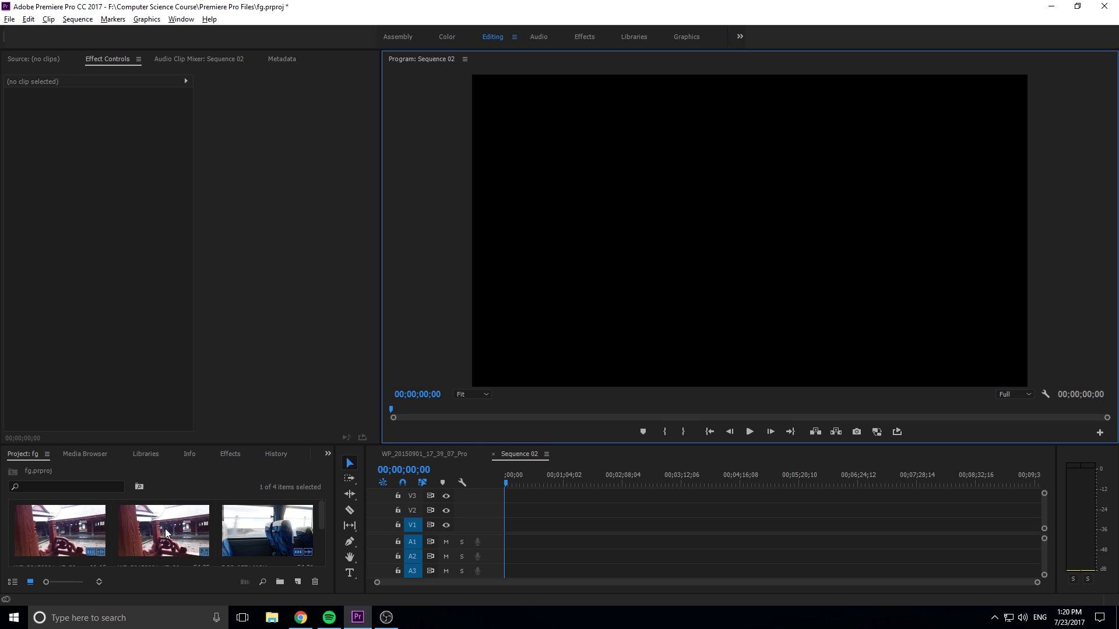
# Place WP_20150901_17_39_07_Pro.mp4 on V1, matching sequence settings, then play and select it
pyautogui.moveTo(73, 535); pyautogui.dragTo(506, 536)
pyautogui.click(582, 327)
pyautogui.scroll(8, 527, 515)
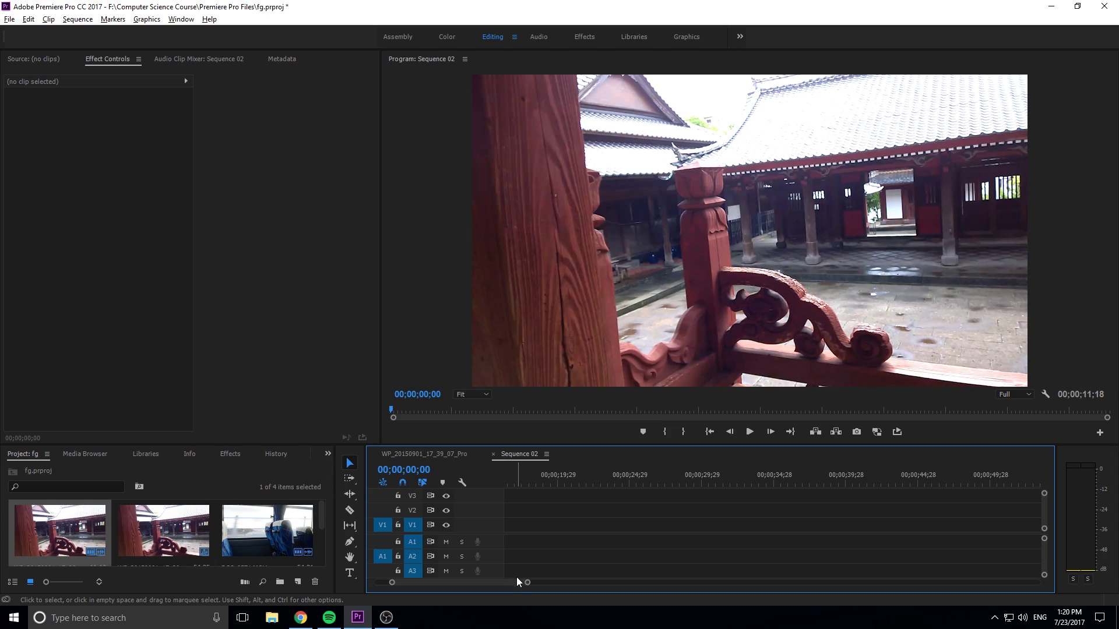
pyautogui.moveTo(517, 583); pyautogui.dragTo(501, 583)
pyautogui.press('space')
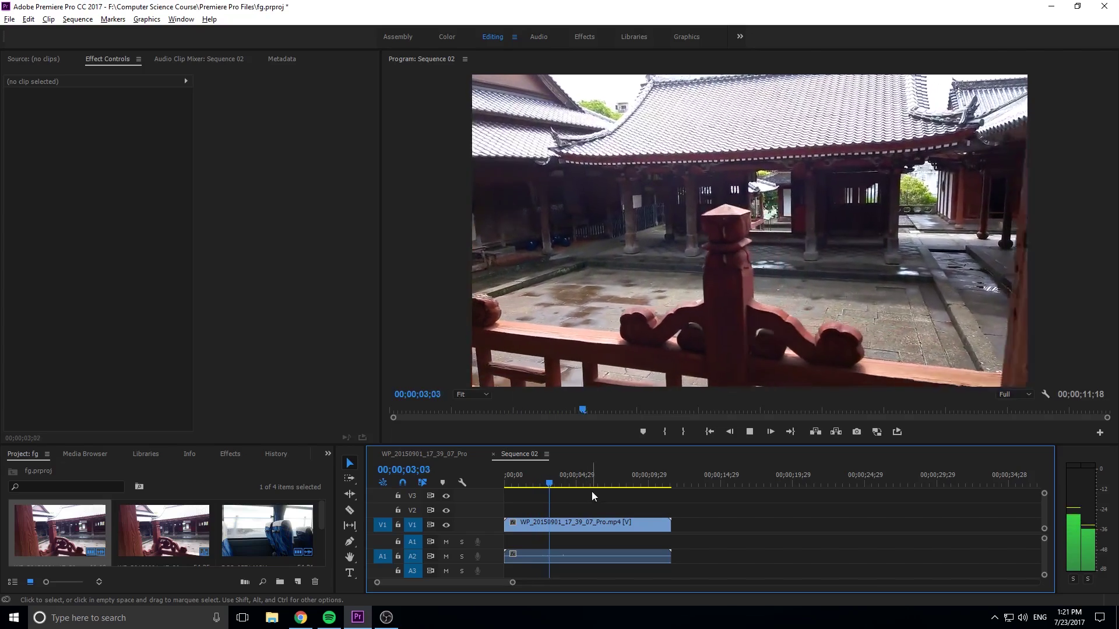
pyautogui.moveTo(563, 481); pyautogui.dragTo(569, 482)
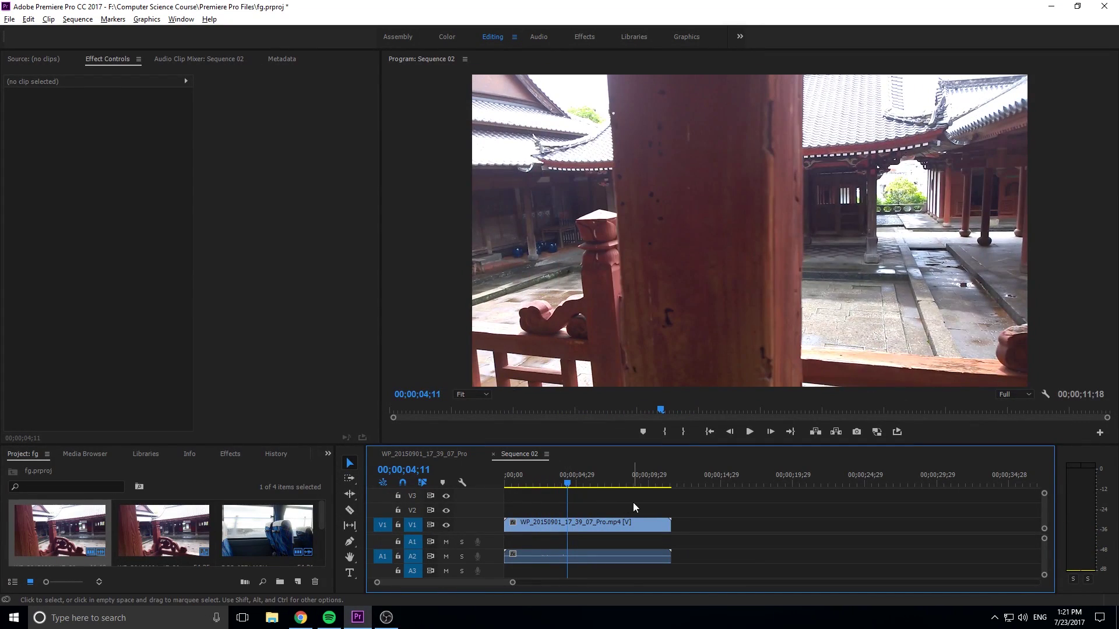
pyautogui.click(608, 524)
# Set the temple clip's Speed to 400% in Speed/Duration
pyautogui.rightClick(600, 527)
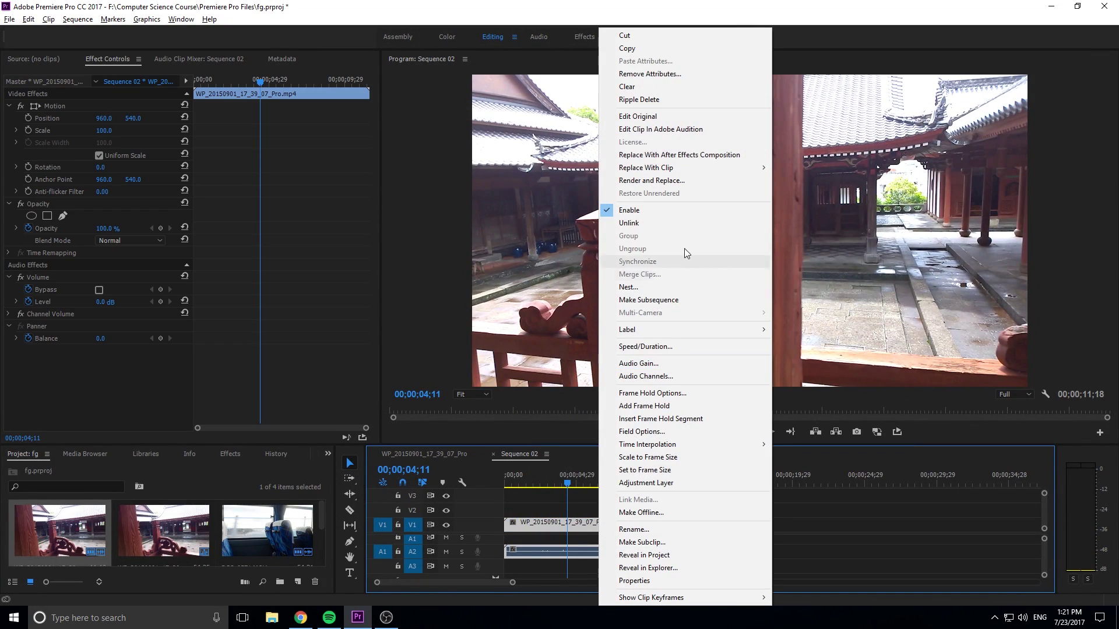
pyautogui.click(676, 346)
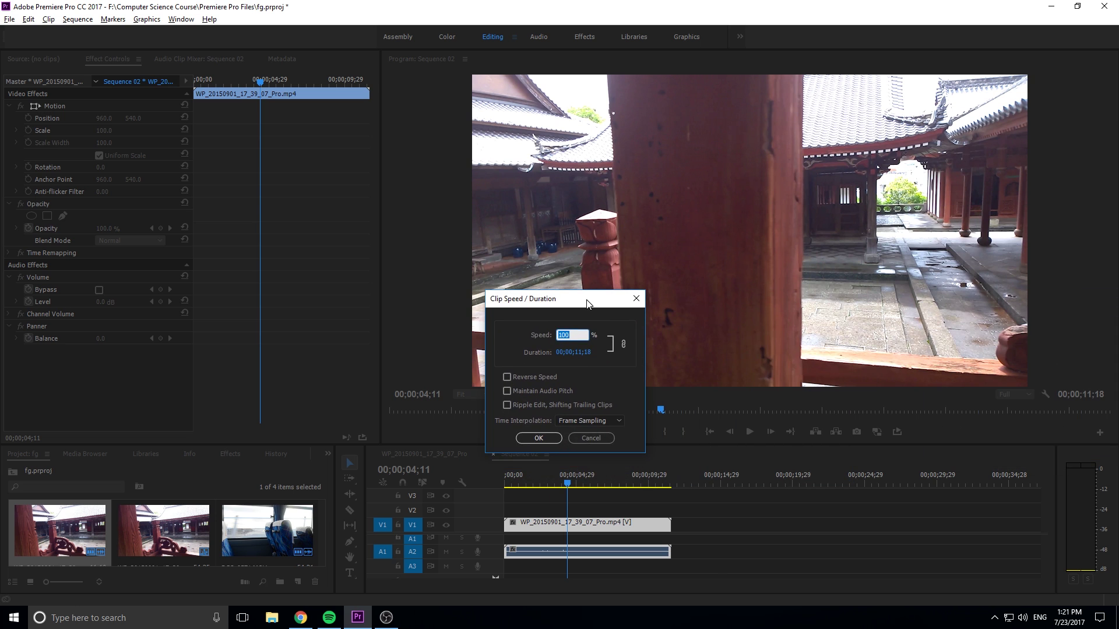
pyautogui.write('400')
pyautogui.click(544, 439)
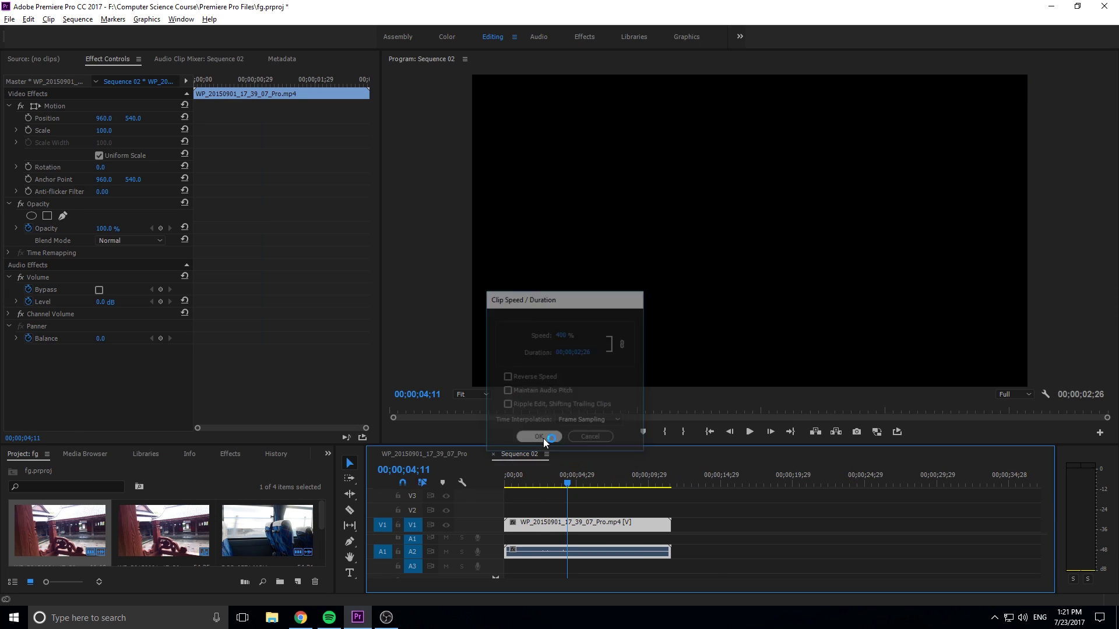
# Play back the sped-up clip from the start and zoom the timeline in
pyautogui.moveTo(524, 478); pyautogui.dragTo(493, 482)
pyautogui.press('space')
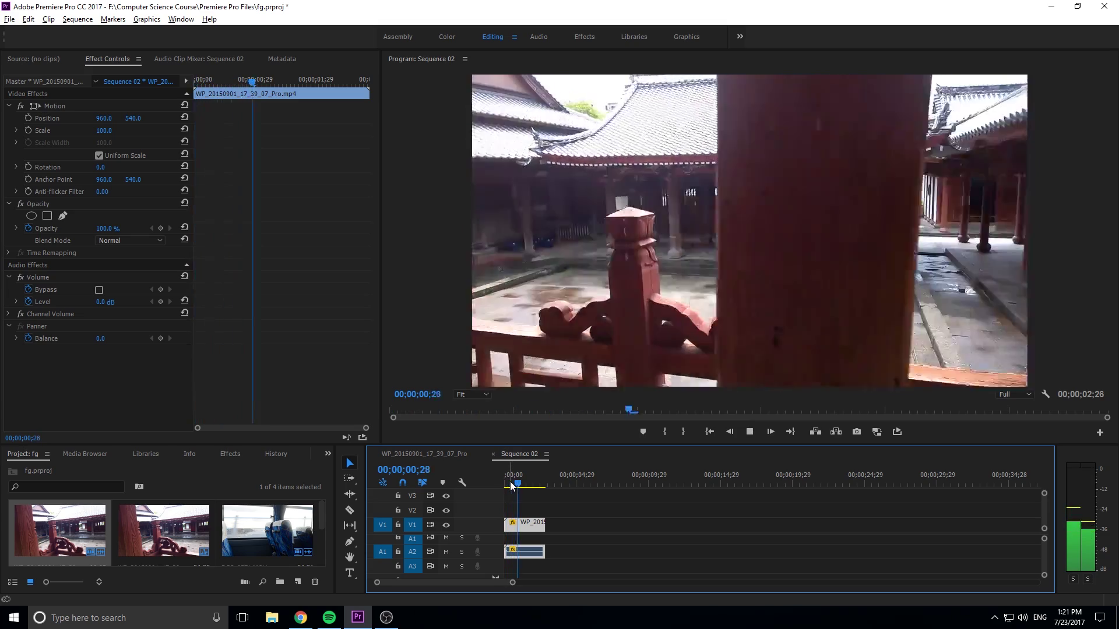
pyautogui.press('space')
pyautogui.moveTo(526, 486); pyautogui.dragTo(518, 485)
pyautogui.press('=')
pyautogui.press('=')
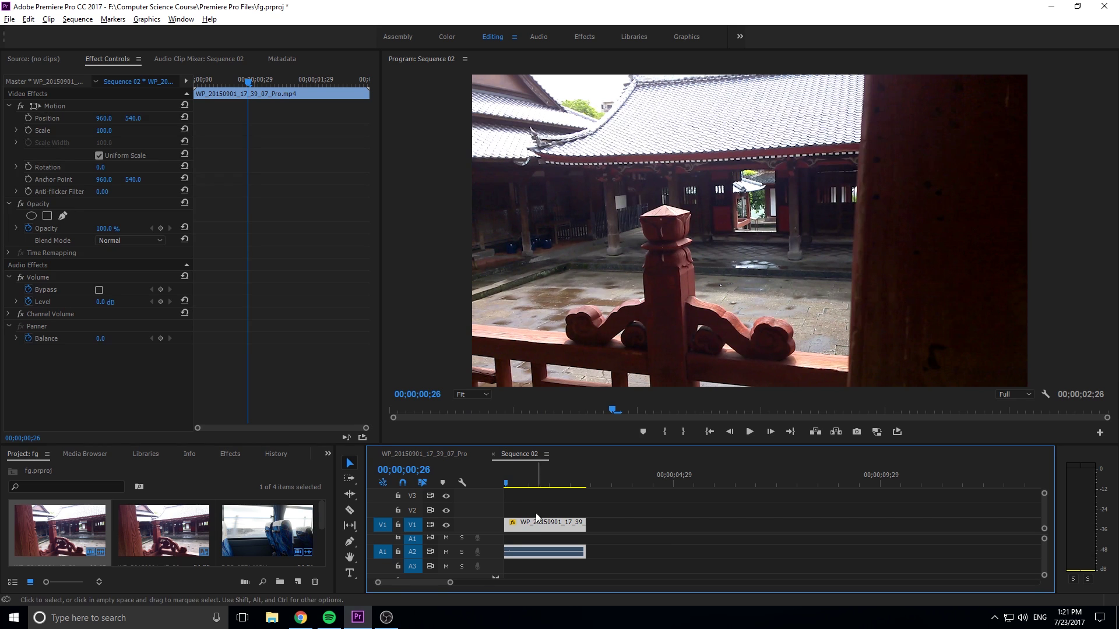
# Park the playhead on frame 00;00;00;27 by scrubbing and single-frame stepping
pyautogui.click(521, 482)
pyautogui.moveTo(521, 484); pyautogui.dragTo(506, 484)
pyautogui.click(770, 433)
pyautogui.click(770, 433)
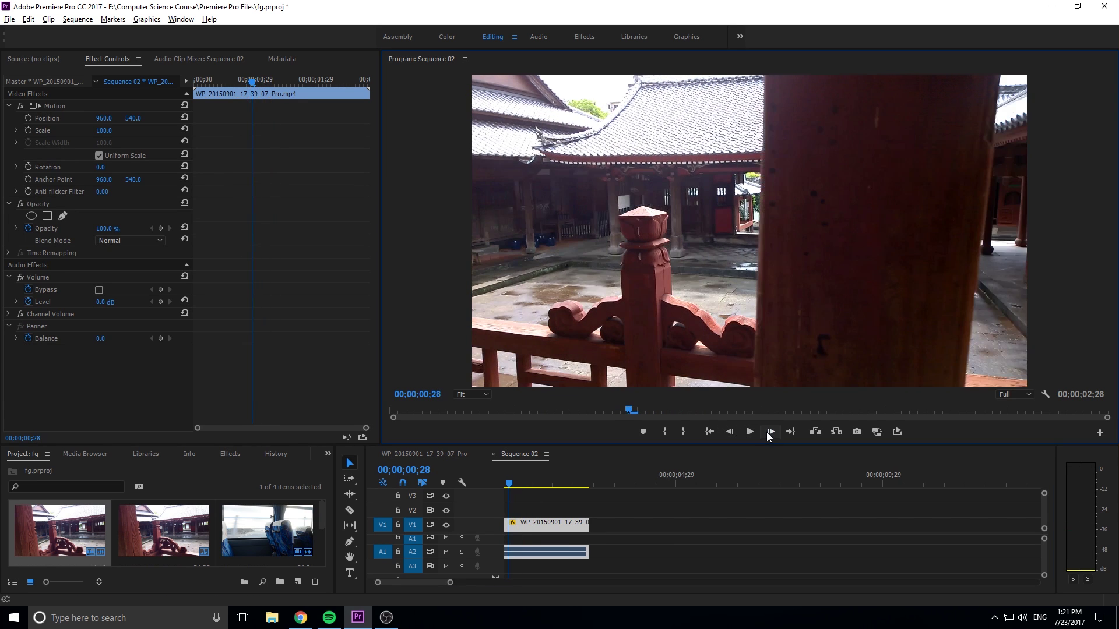
pyautogui.click(731, 432)
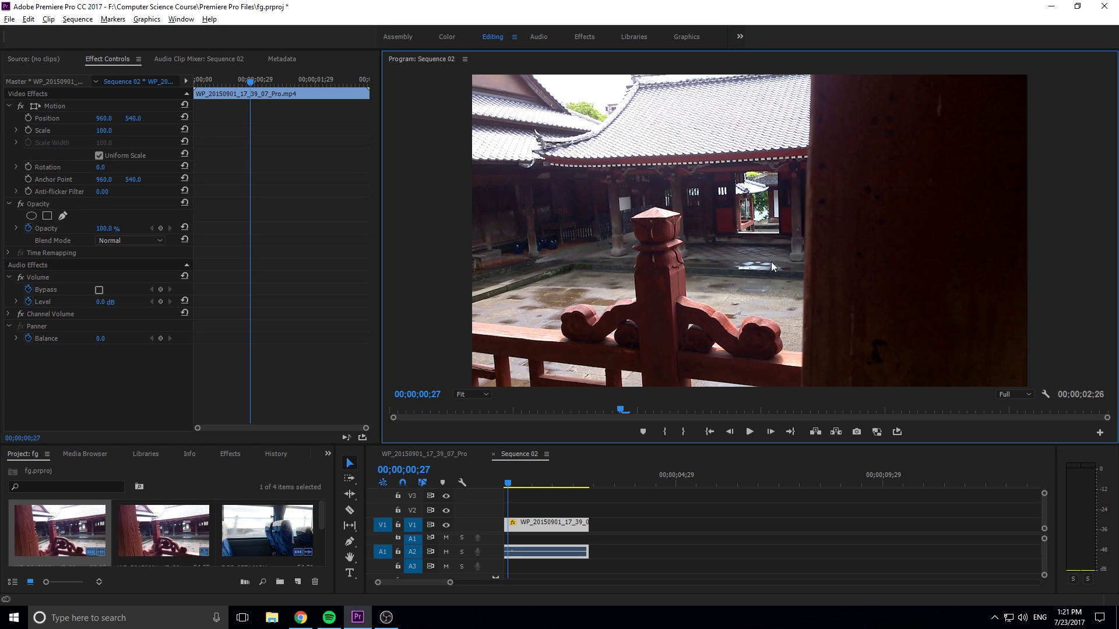
# Add an inverted rectangular mask to the temple clip and zoom the monitor to 25%
pyautogui.click(47, 217)
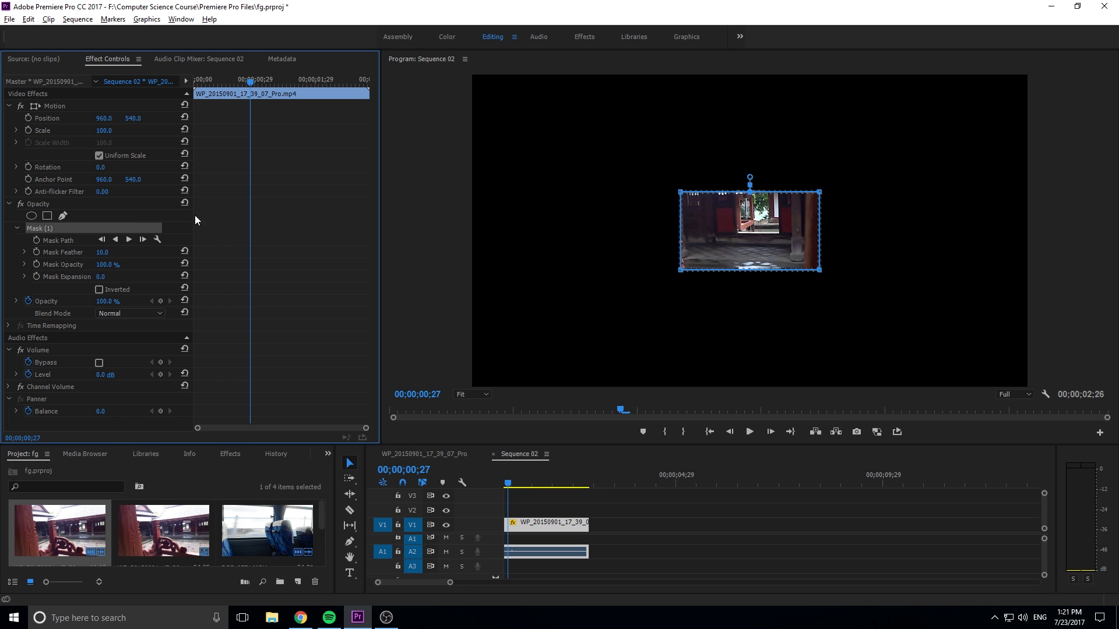
pyautogui.click(99, 290)
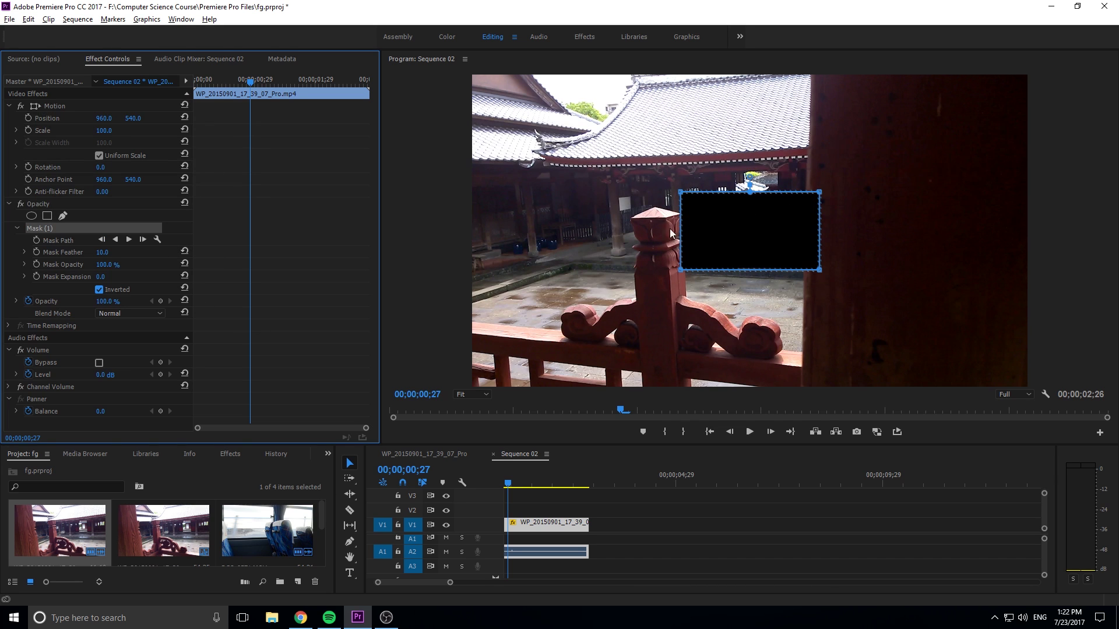
pyautogui.click(468, 398)
pyautogui.click(480, 437)
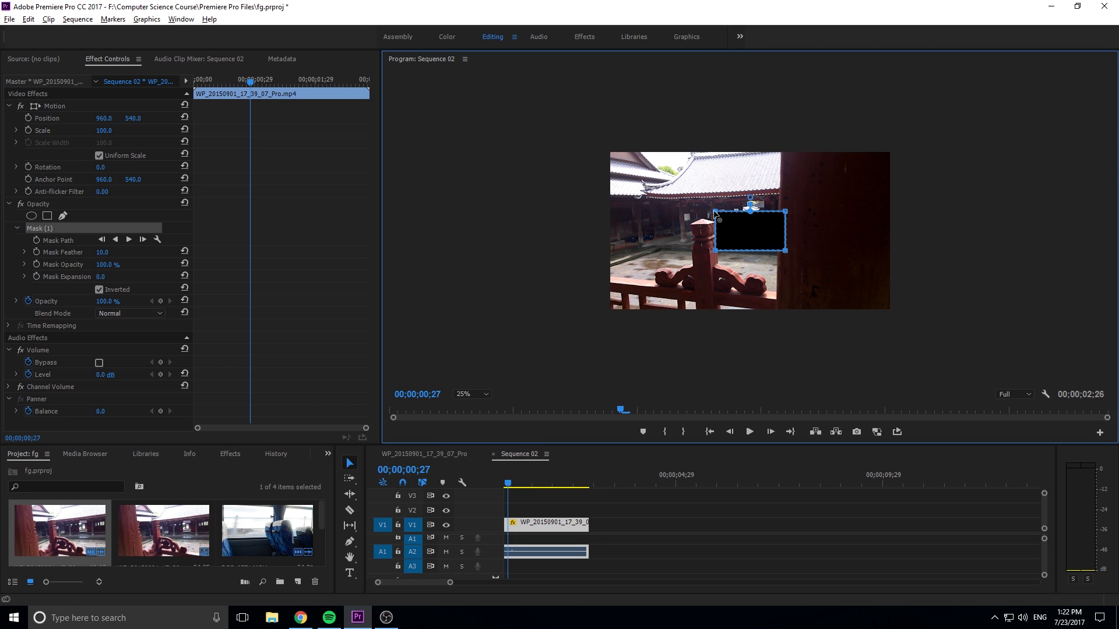
# Drag the mask vertices into a tall quadrilateral along the frame's right edge, undoing a misplaced point
pyautogui.moveTo(716, 212); pyautogui.dragTo(897, 143)
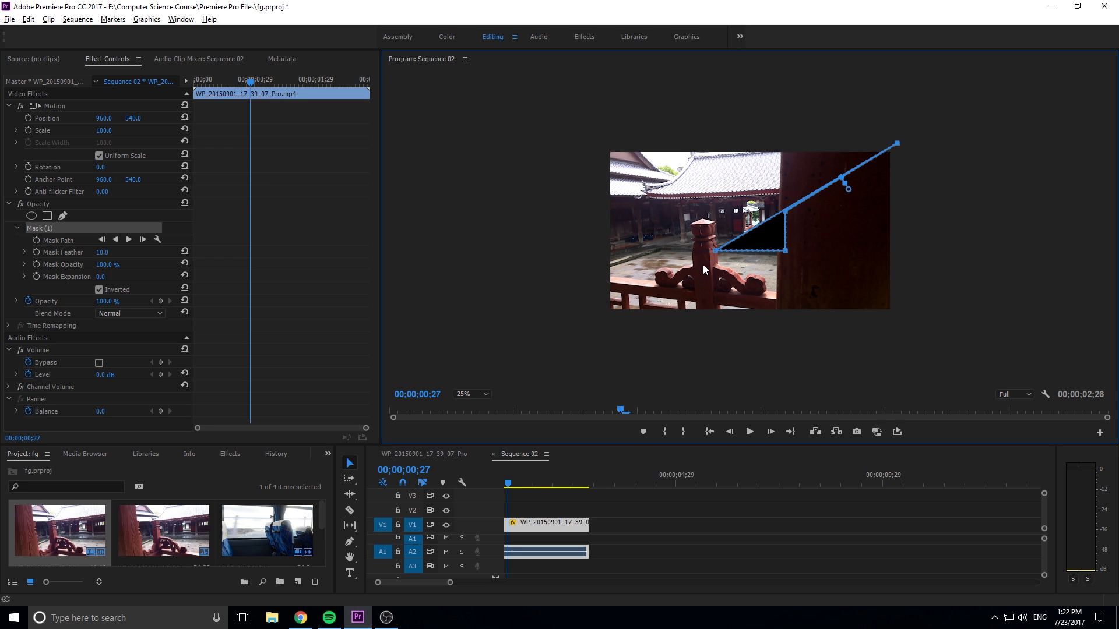
pyautogui.moveTo(719, 251); pyautogui.dragTo(897, 314)
pyautogui.moveTo(786, 211); pyautogui.dragTo(996, 148)
pyautogui.moveTo(787, 252); pyautogui.dragTo(1009, 310)
pyautogui.hotkey('ctrl', 'z')
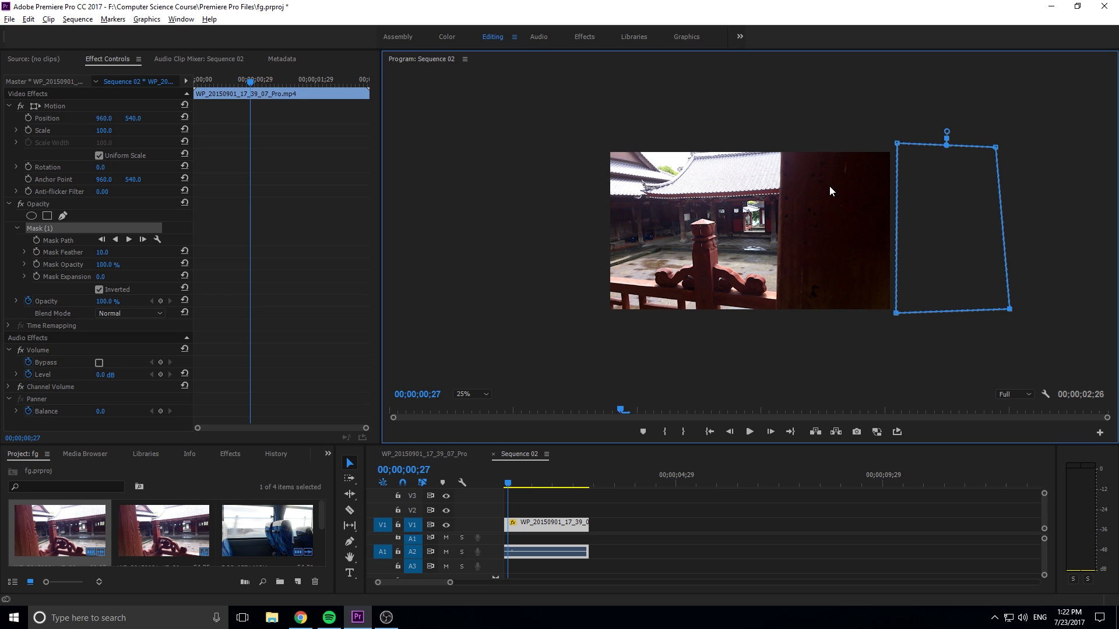
# Start Mask Path keyframing and align the mask's left corners with the pole one frame later
pyautogui.click(35, 240)
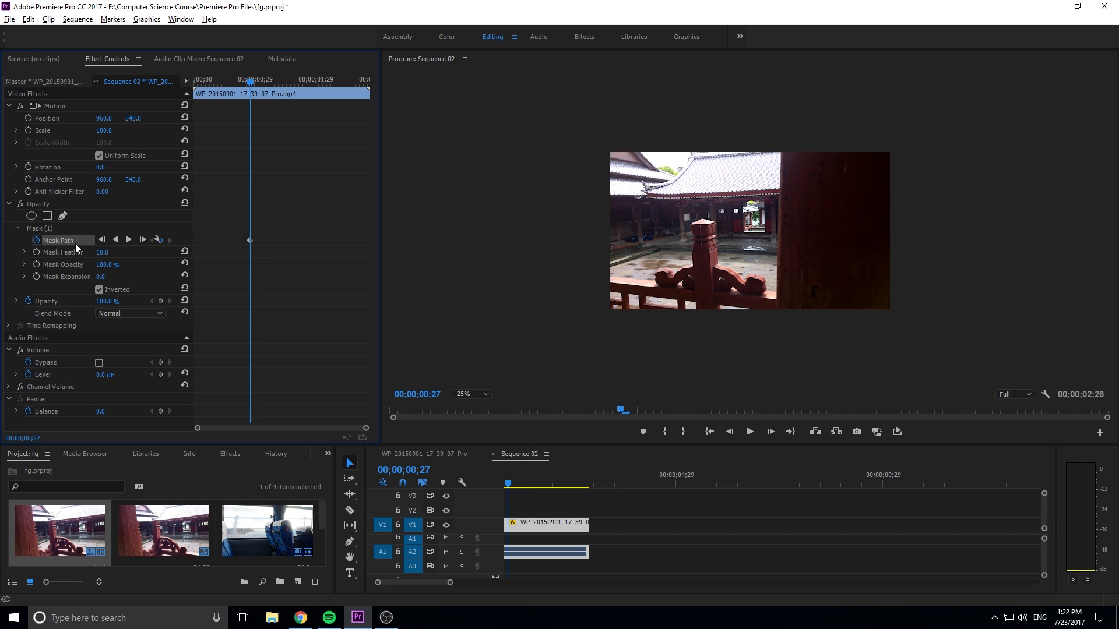
pyautogui.click(43, 230)
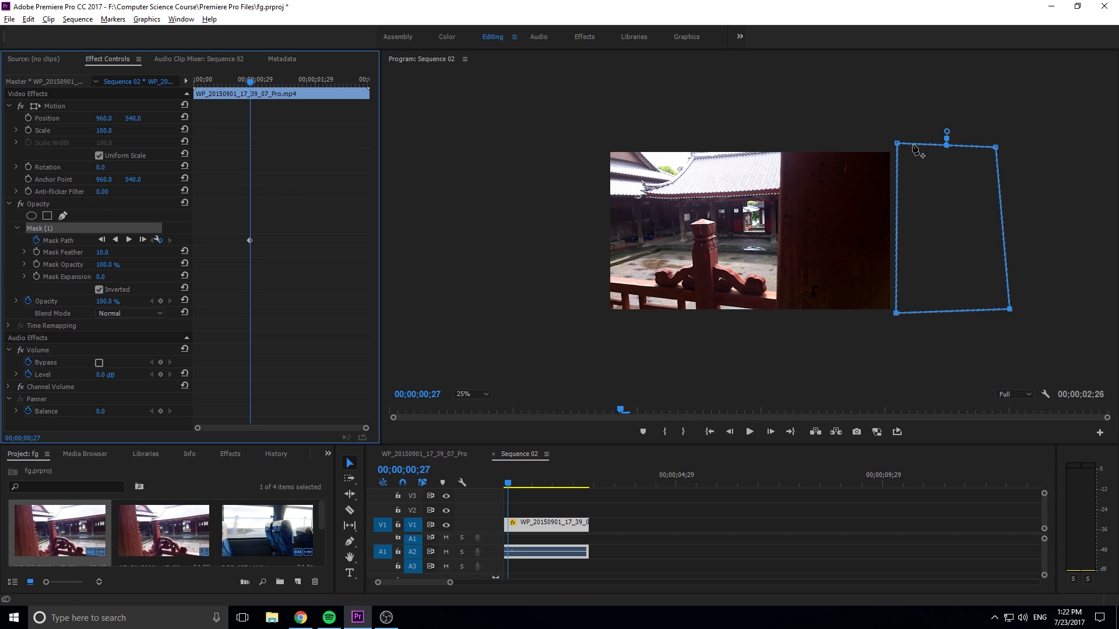
pyautogui.click(772, 434)
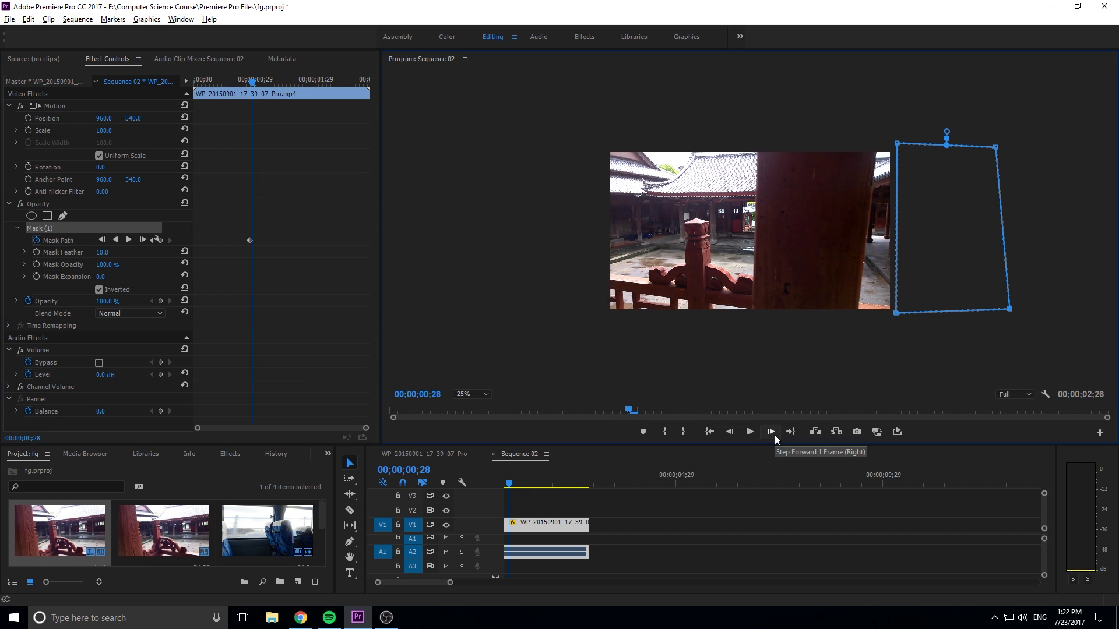
pyautogui.moveTo(896, 143); pyautogui.dragTo(874, 149)
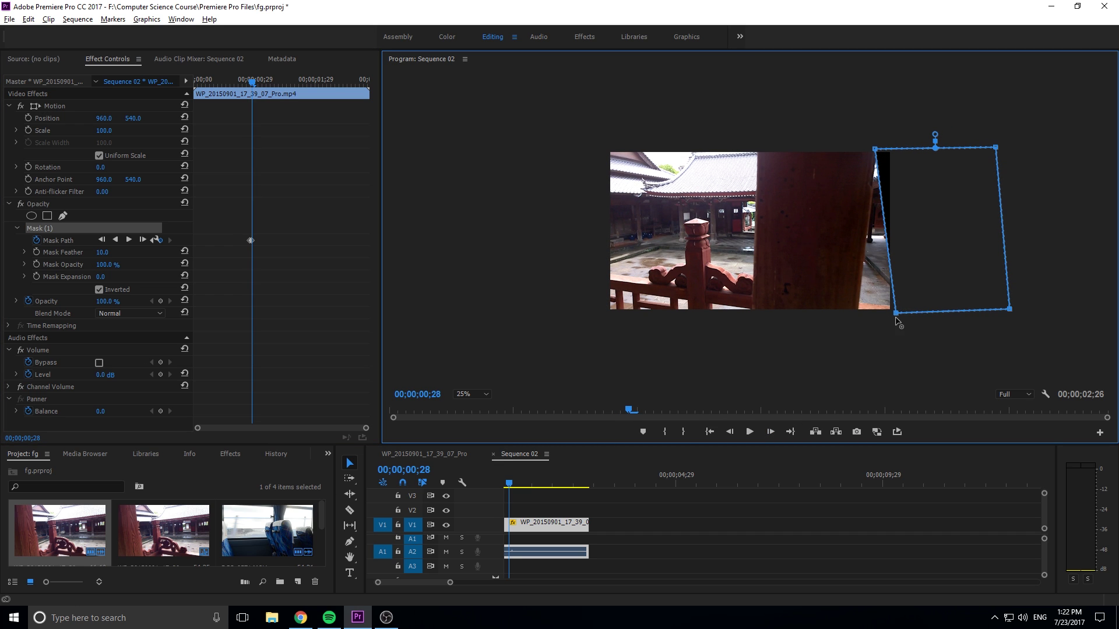
pyautogui.moveTo(896, 314); pyautogui.dragTo(855, 321)
# Shift the mask's left corners leftward with the pole over the next three frames
pyautogui.click(772, 434)
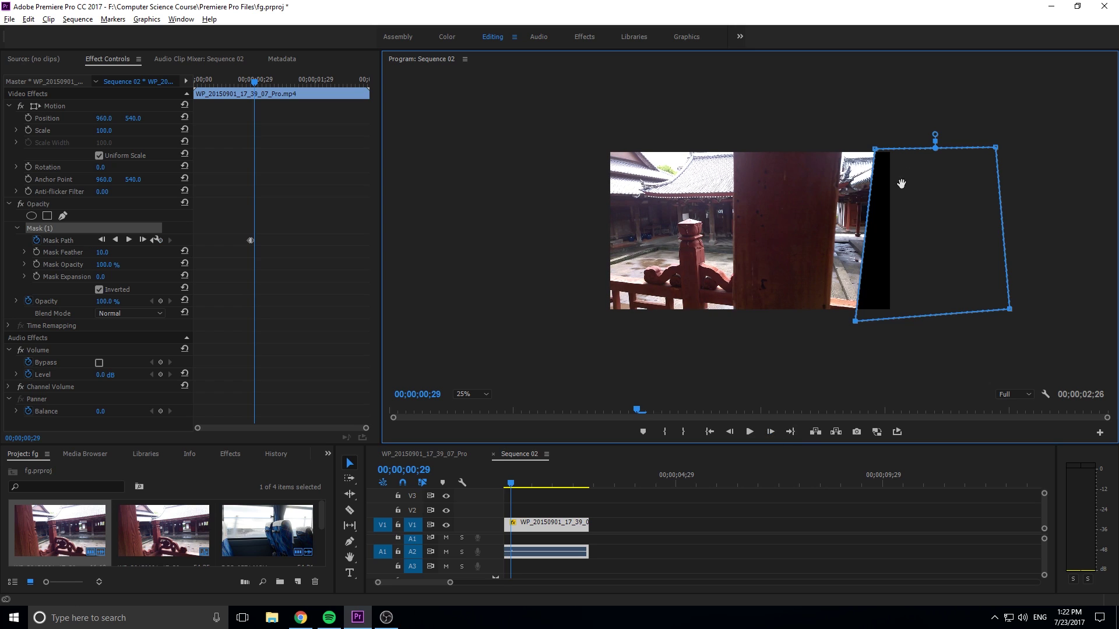
pyautogui.moveTo(874, 149); pyautogui.dragTo(838, 150)
pyautogui.moveTo(855, 321); pyautogui.dragTo(830, 320)
pyautogui.click(770, 432)
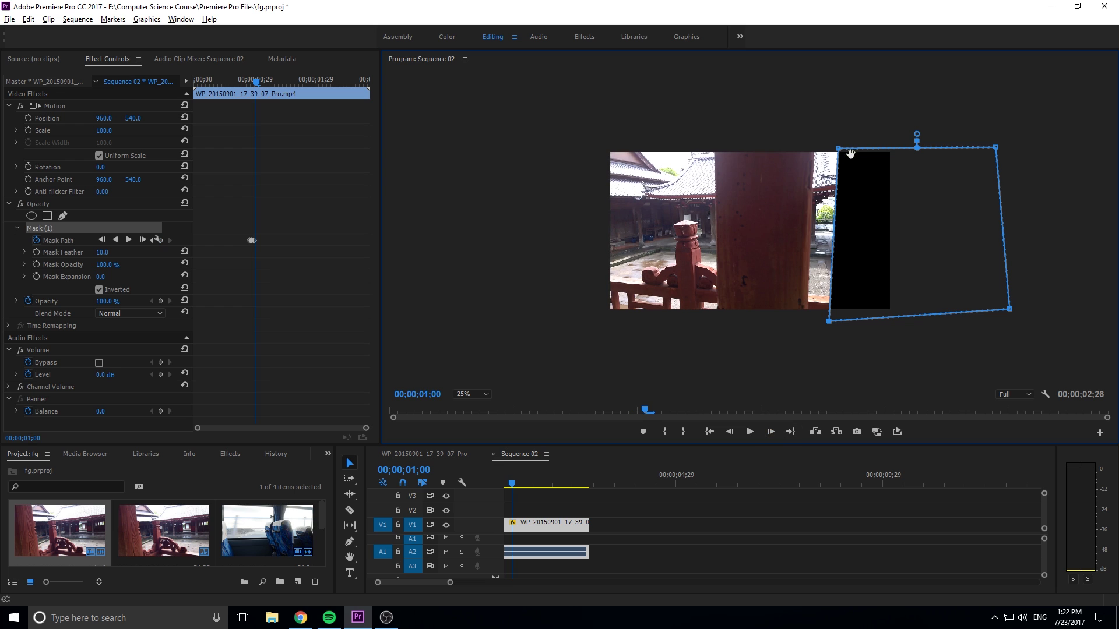
pyautogui.moveTo(839, 149); pyautogui.dragTo(815, 145)
pyautogui.moveTo(829, 321); pyautogui.dragTo(805, 321)
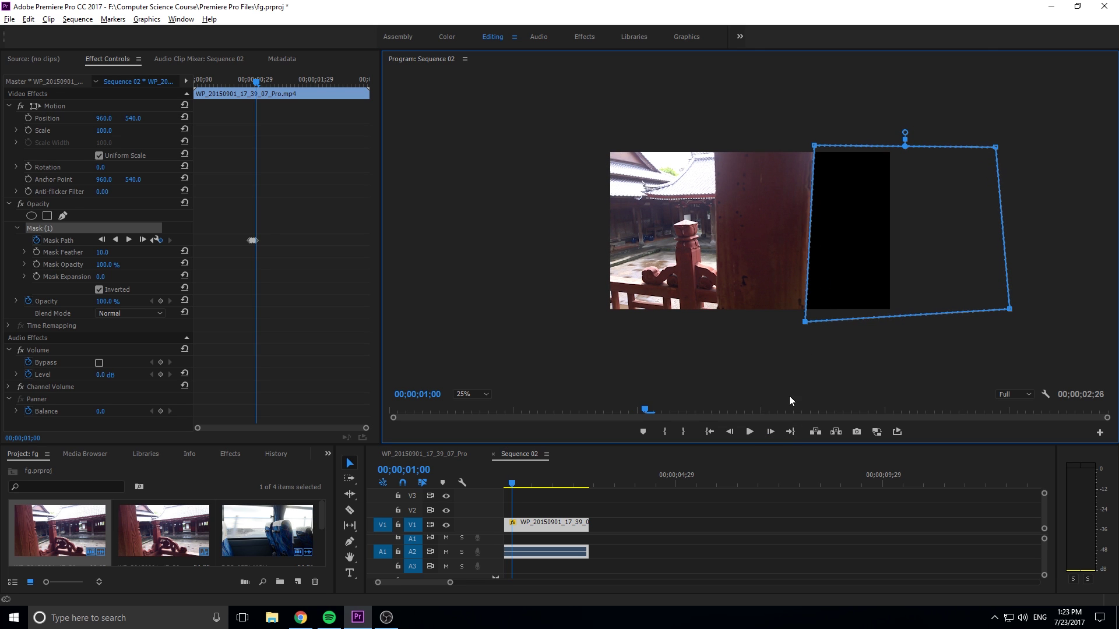
pyautogui.click(770, 433)
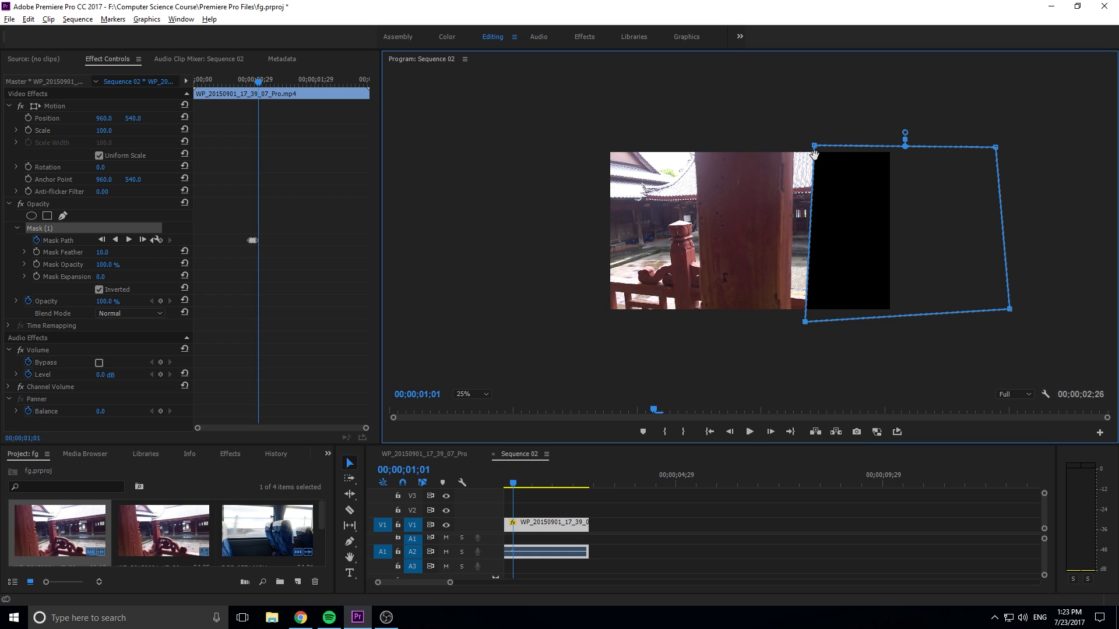
pyautogui.moveTo(814, 146); pyautogui.dragTo(792, 145)
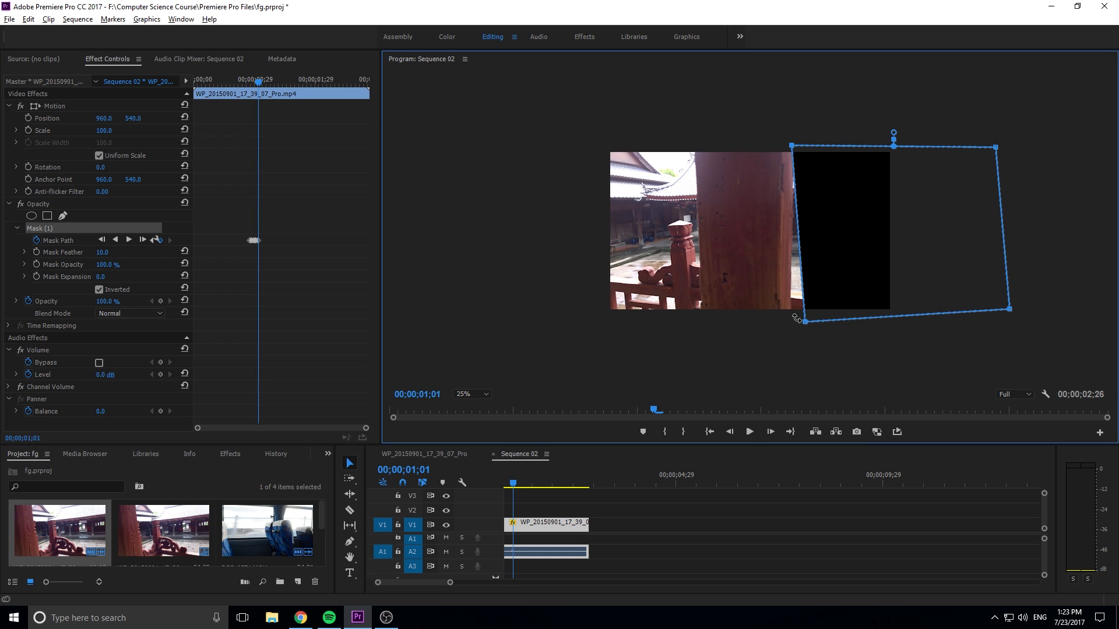
pyautogui.moveTo(804, 322); pyautogui.dragTo(790, 321)
# Keep tracking the pole edge with the left corners across the following frames
pyautogui.click(771, 432)
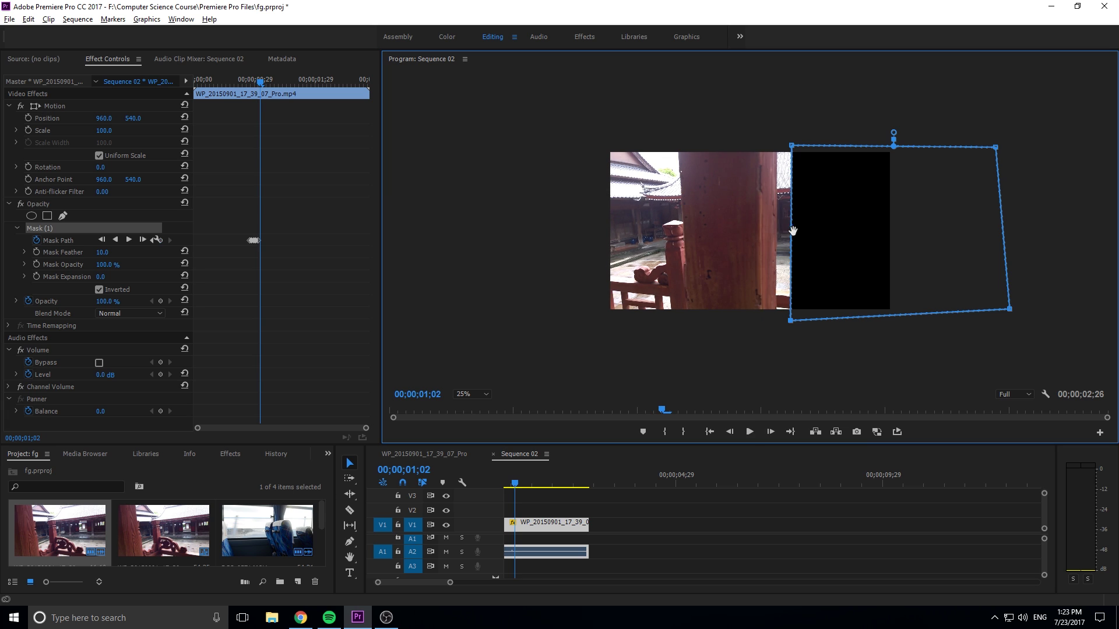
pyautogui.moveTo(791, 145); pyautogui.dragTo(774, 145)
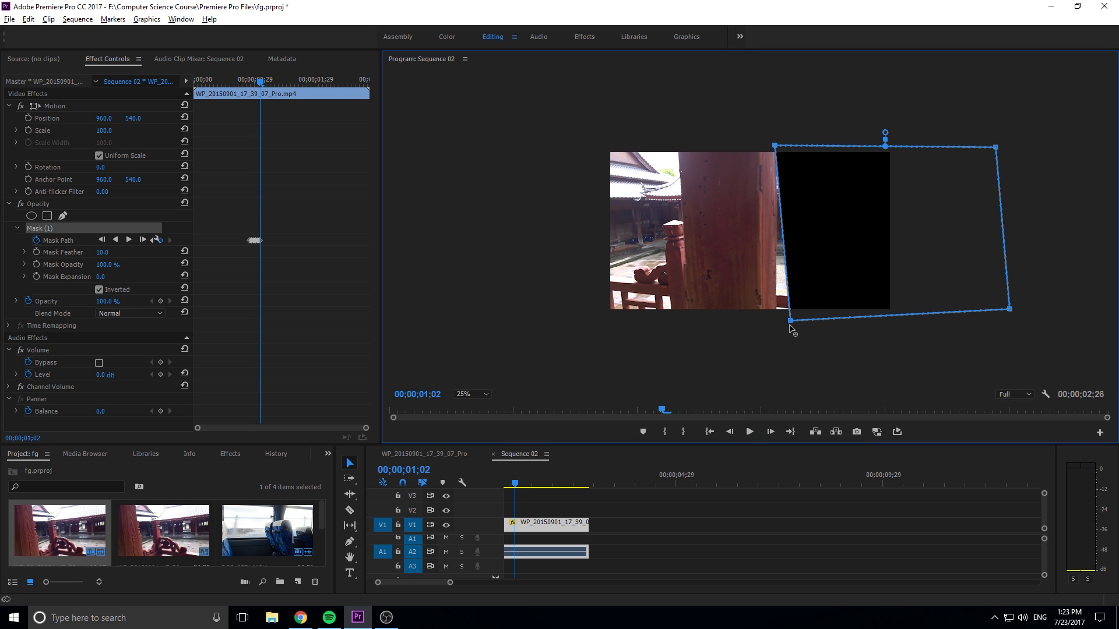
pyautogui.moveTo(791, 324); pyautogui.dragTo(779, 324)
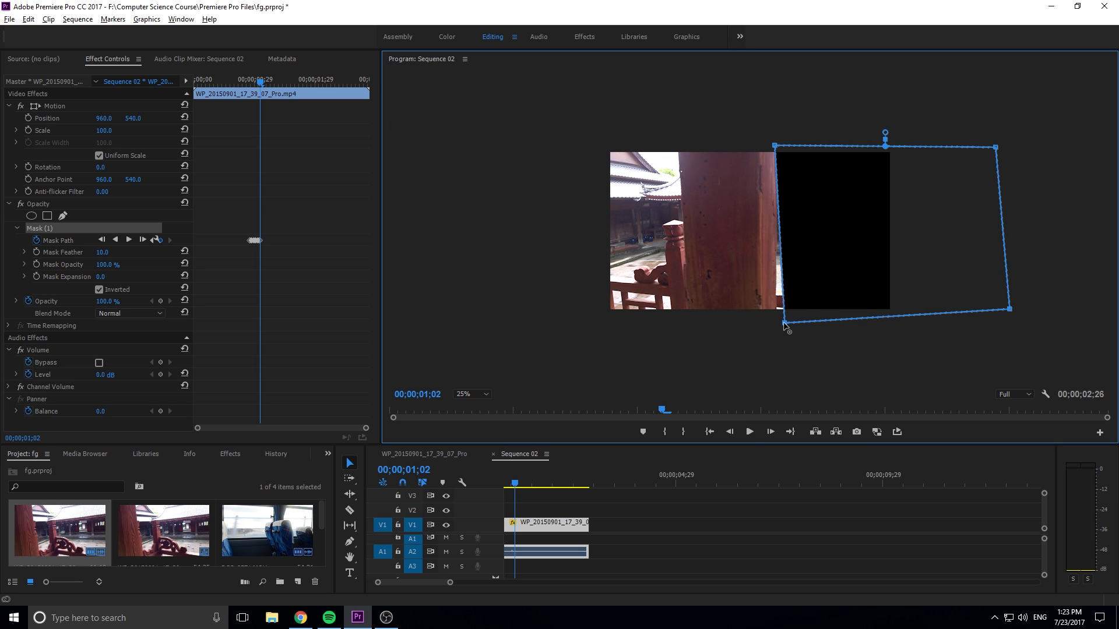
pyautogui.click(777, 431)
pyautogui.moveTo(775, 146); pyautogui.dragTo(759, 146)
pyautogui.moveTo(779, 324); pyautogui.dragTo(769, 321)
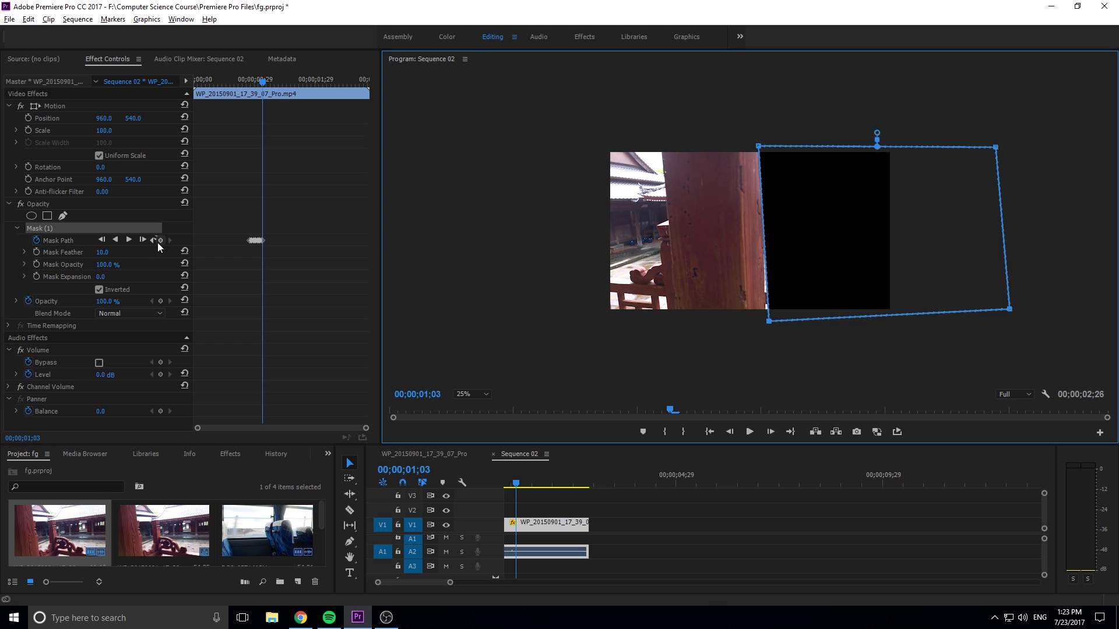
pyautogui.moveTo(770, 322); pyautogui.dragTo(764, 319)
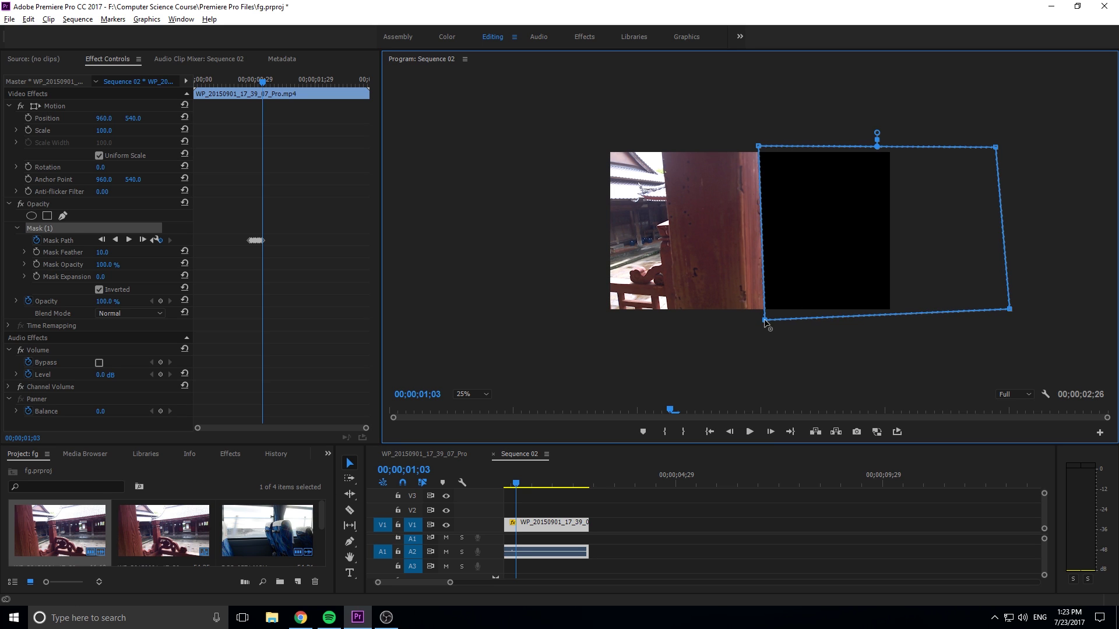
pyautogui.click(771, 432)
pyautogui.click(770, 432)
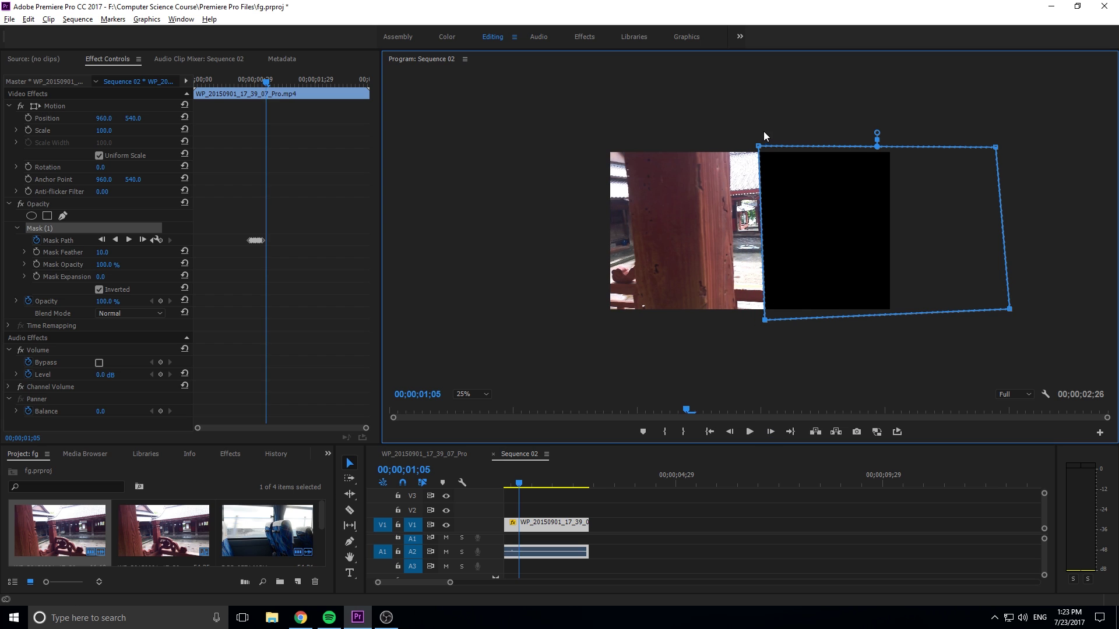
pyautogui.moveTo(759, 144); pyautogui.dragTo(724, 144)
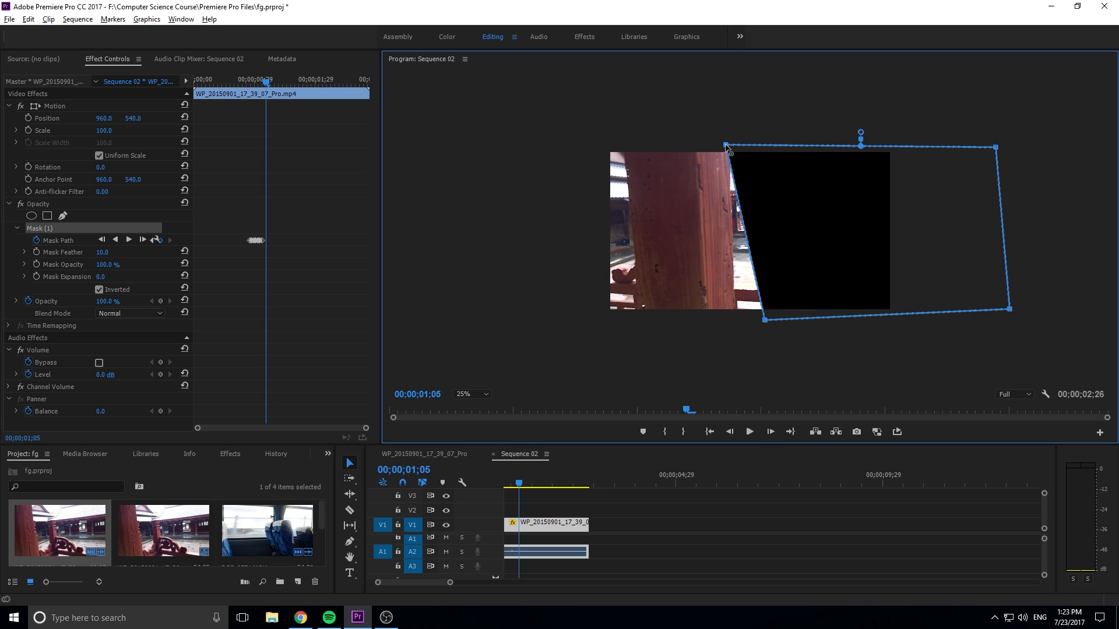
pyautogui.moveTo(765, 320); pyautogui.dragTo(735, 320)
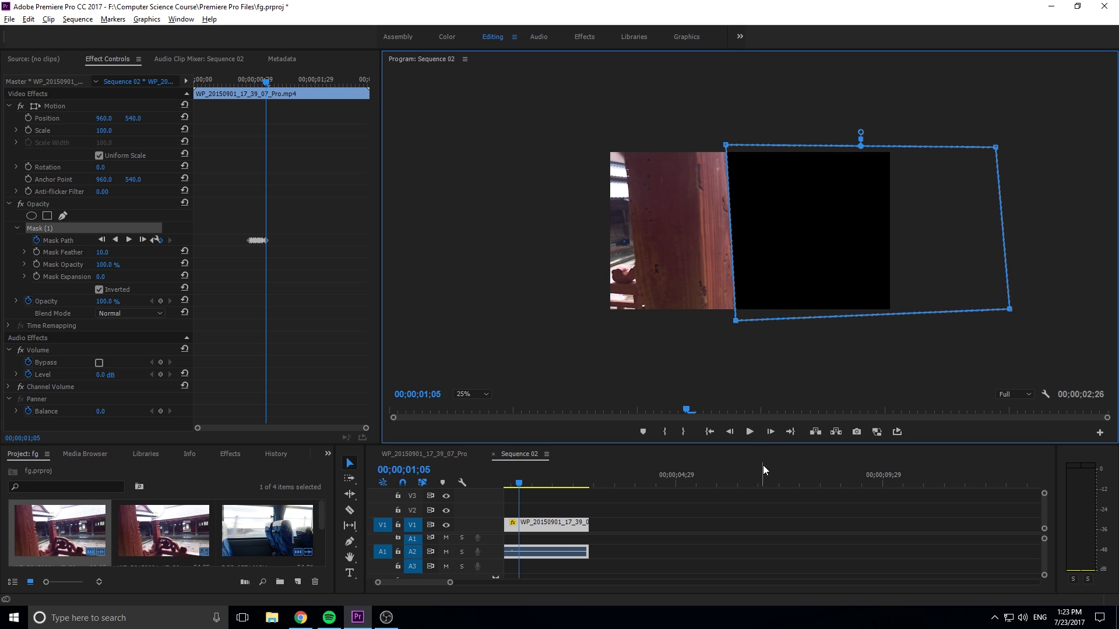
# Advance two frames at a time, pulling the left corners further left along the pole
pyautogui.click(770, 432)
pyautogui.press('Right')
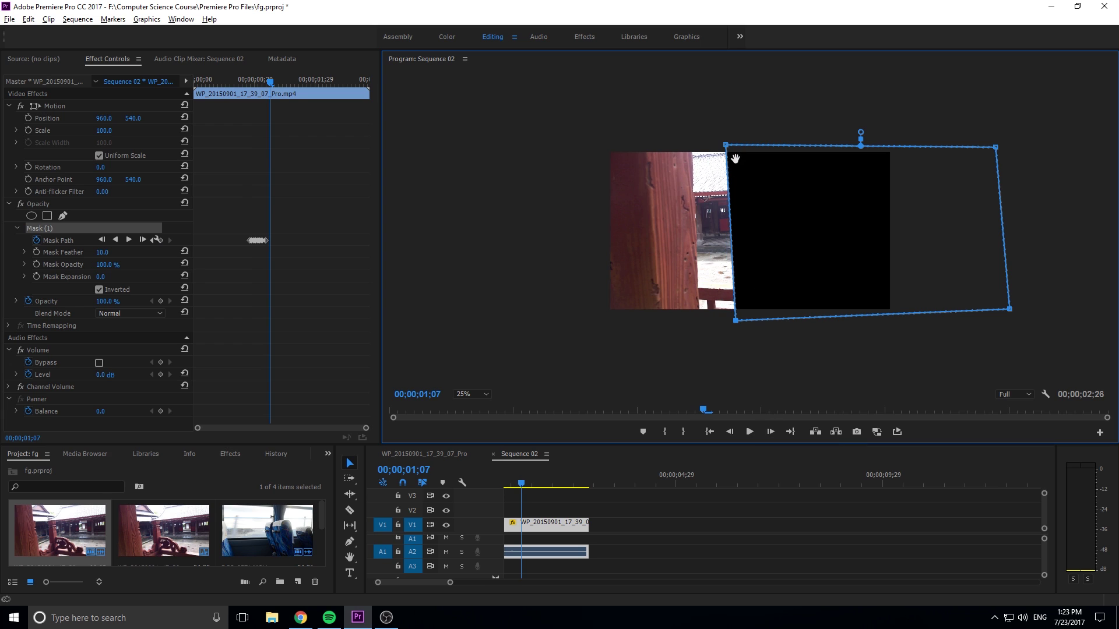
pyautogui.moveTo(721, 148); pyautogui.dragTo(681, 146)
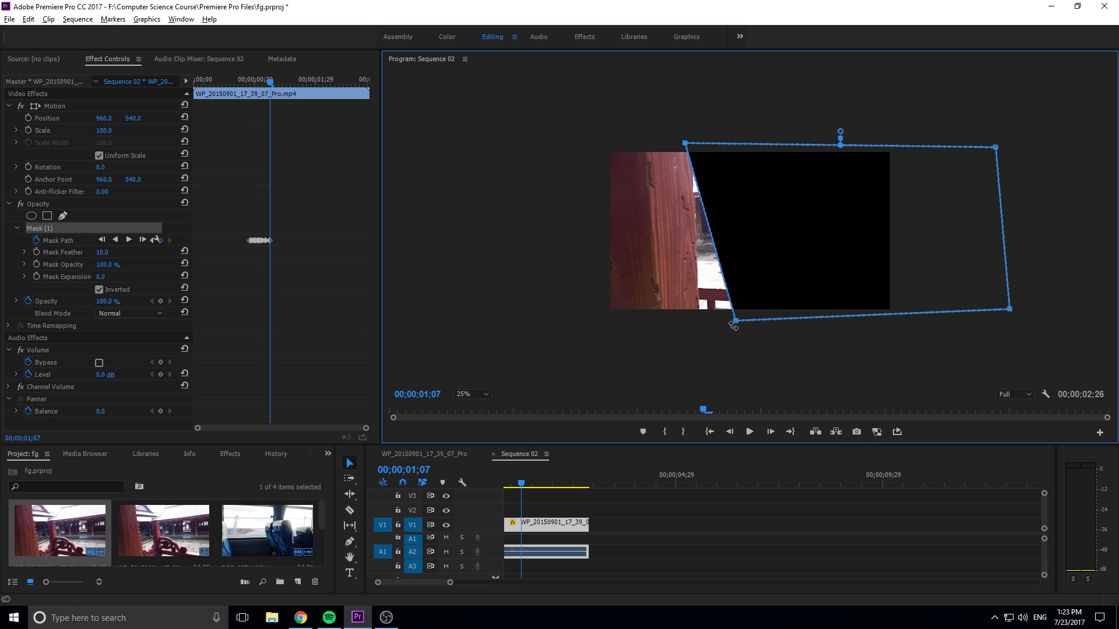
pyautogui.moveTo(734, 325); pyautogui.dragTo(700, 324)
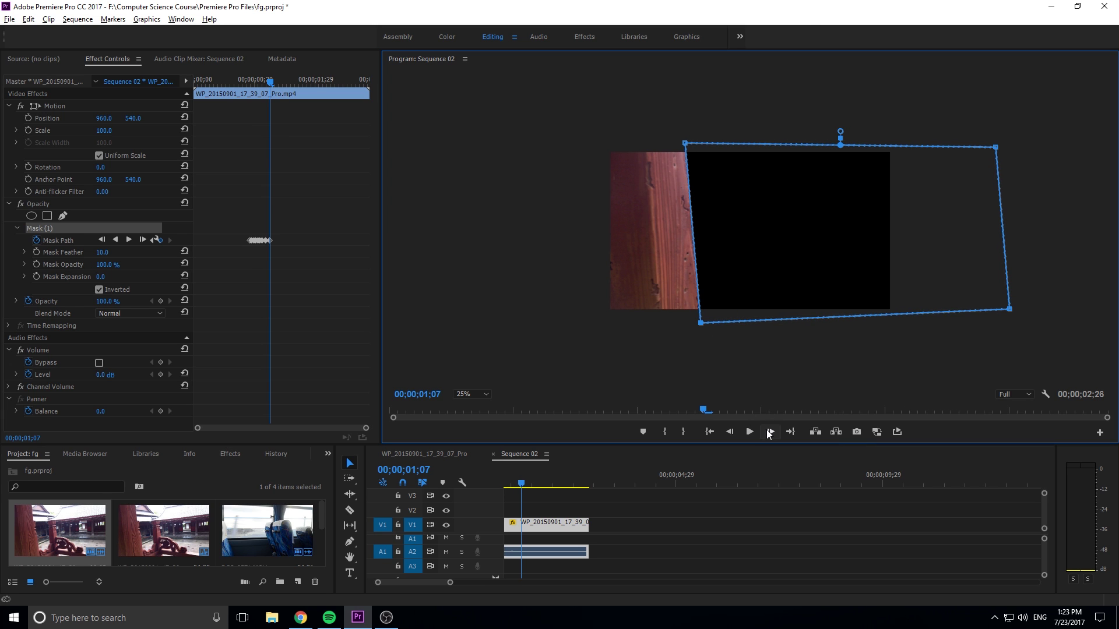
pyautogui.doubleClick(770, 432)
pyautogui.moveTo(685, 144); pyautogui.dragTo(650, 144)
pyautogui.moveTo(701, 323); pyautogui.dragTo(668, 324)
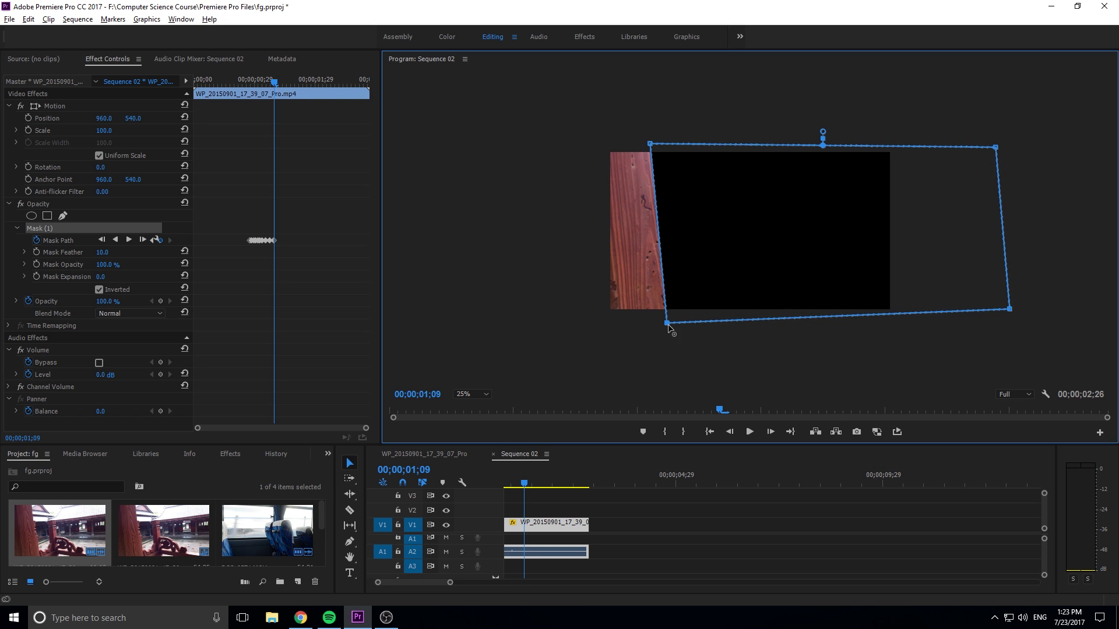
pyautogui.doubleClick(769, 432)
pyautogui.moveTo(650, 144); pyautogui.dragTo(632, 143)
pyautogui.moveTo(667, 323); pyautogui.dragTo(655, 325)
# Finish the mask sweep through 00;00;01;17, then return the playhead near the start
pyautogui.doubleClick(774, 432)
pyautogui.moveTo(632, 144); pyautogui.dragTo(617, 145)
pyautogui.moveTo(655, 325); pyautogui.dragTo(637, 327)
pyautogui.doubleClick(770, 431)
pyautogui.moveTo(618, 144); pyautogui.dragTo(595, 138)
pyautogui.click(770, 432)
pyautogui.moveTo(637, 326); pyautogui.dragTo(604, 331)
pyautogui.click(770, 434)
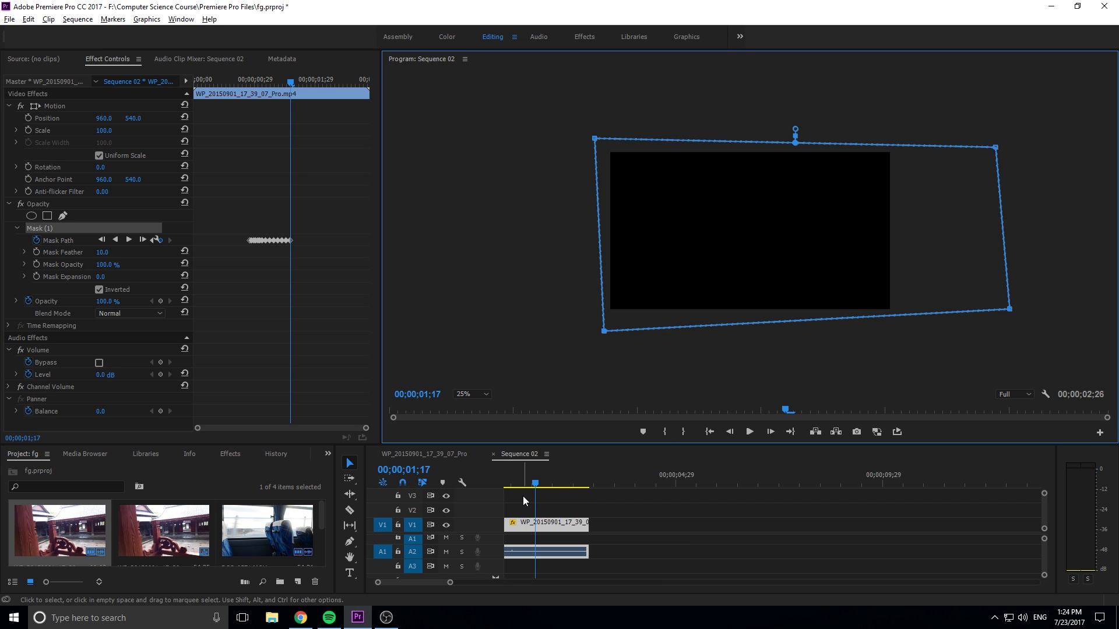
pyautogui.moveTo(534, 485); pyautogui.dragTo(507, 485)
# Review the masked clip around 00;18–01;01, then raise the temple clip onto V2
pyautogui.click(571, 508)
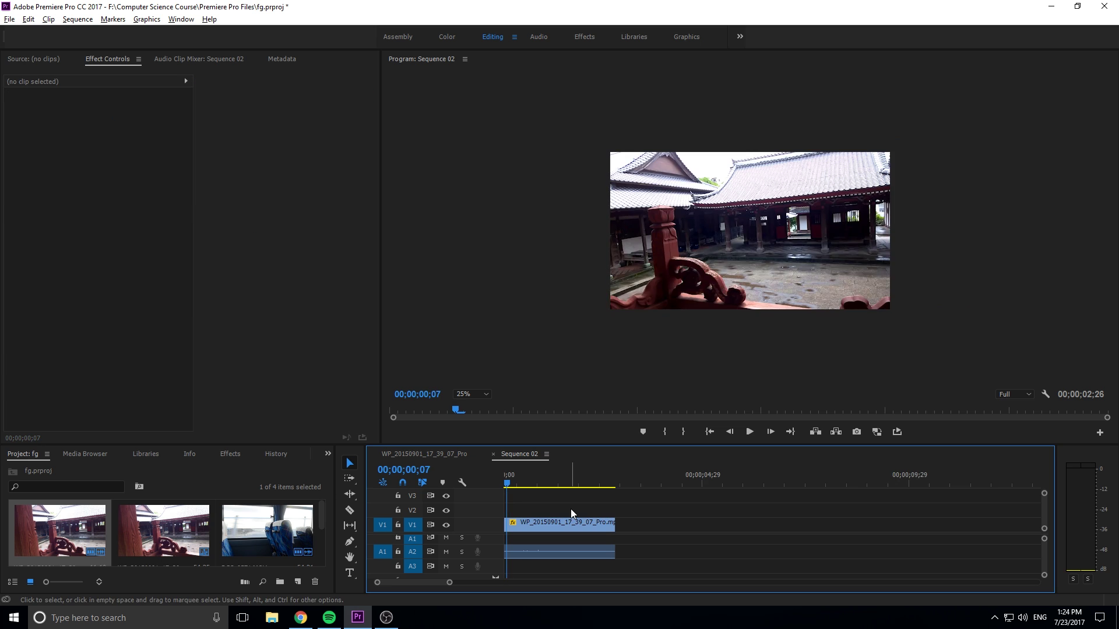
pyautogui.press('space')
pyautogui.press('space')
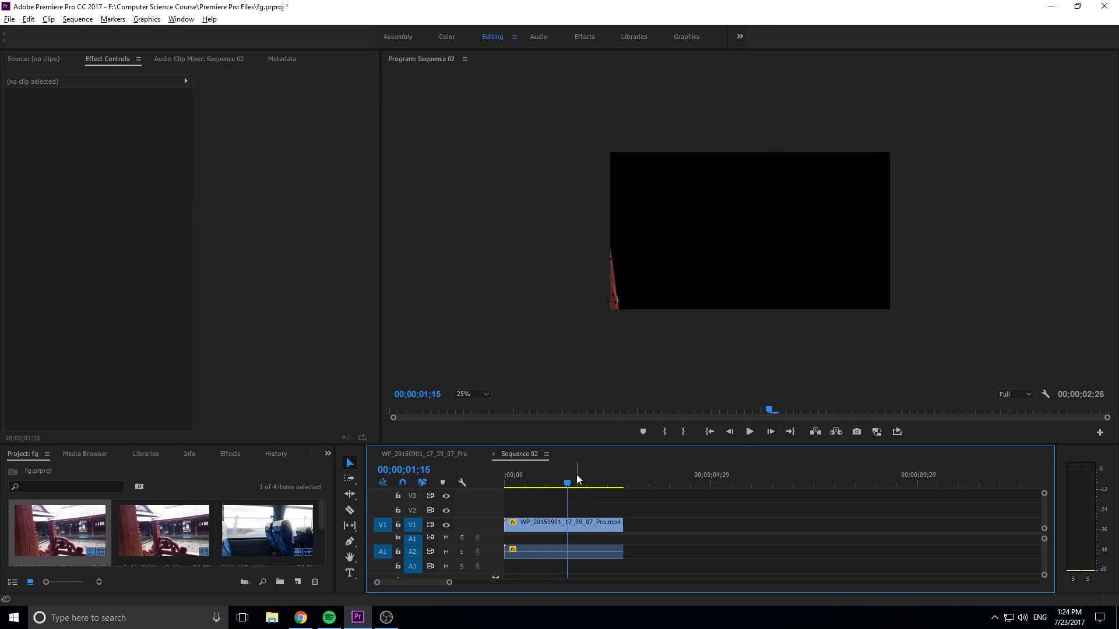
pyautogui.moveTo(571, 484); pyautogui.dragTo(549, 485)
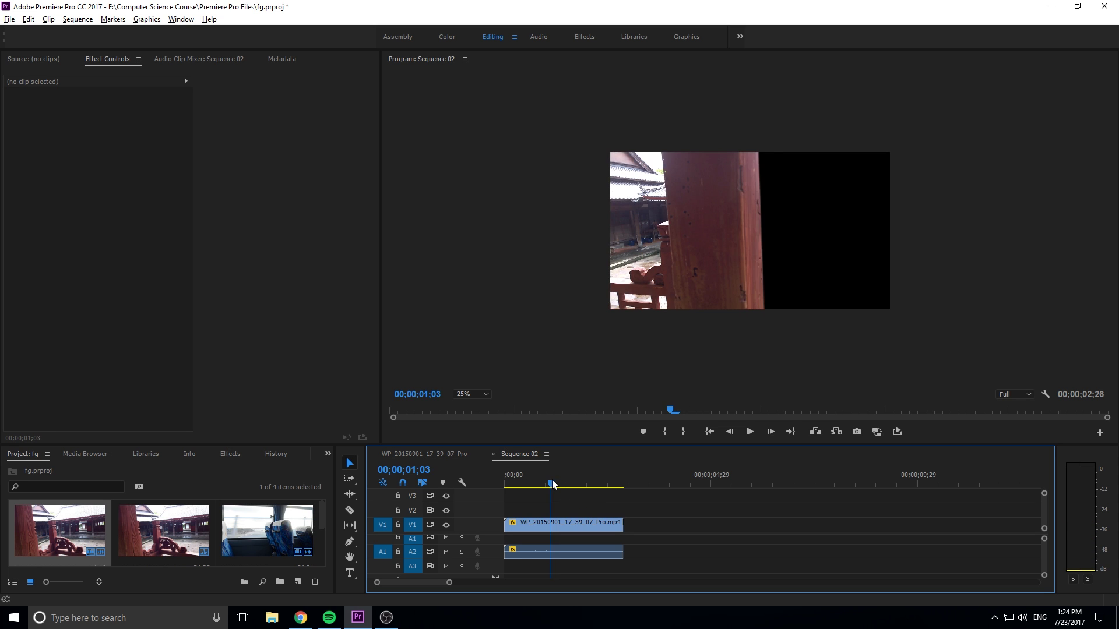
pyautogui.click(532, 482)
pyautogui.press('space')
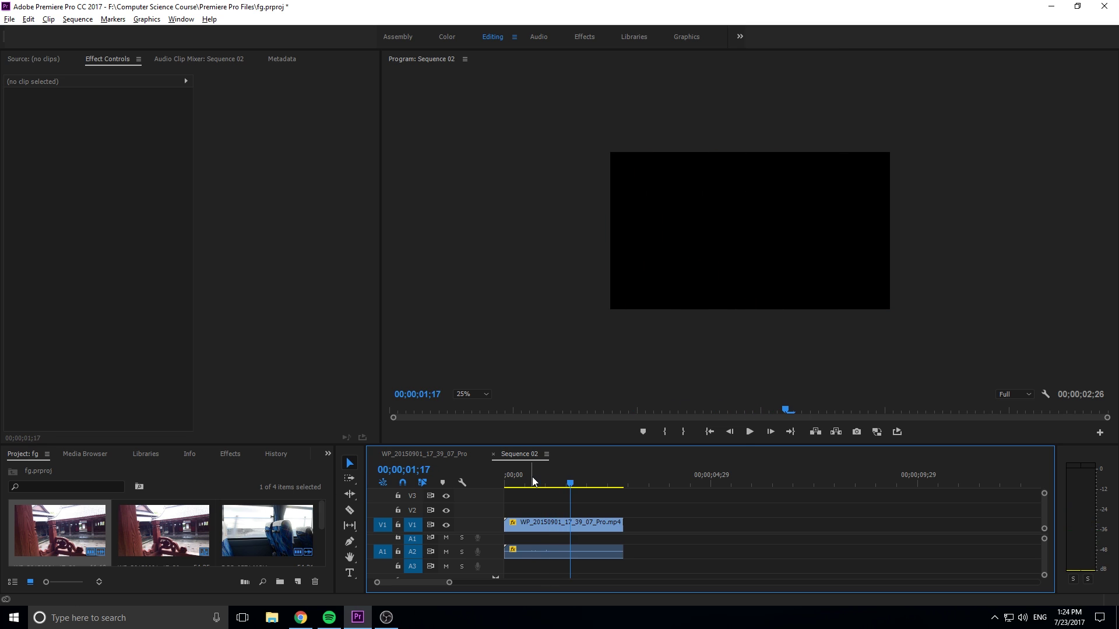
pyautogui.moveTo(532, 482); pyautogui.dragTo(559, 481)
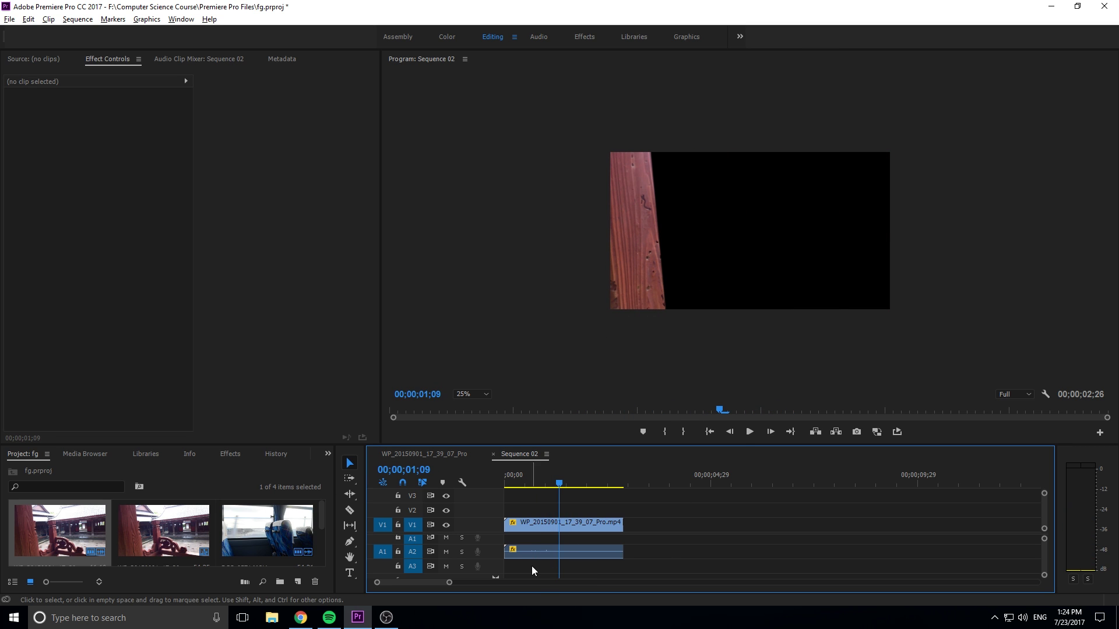
pyautogui.moveTo(544, 529); pyautogui.dragTo(545, 518)
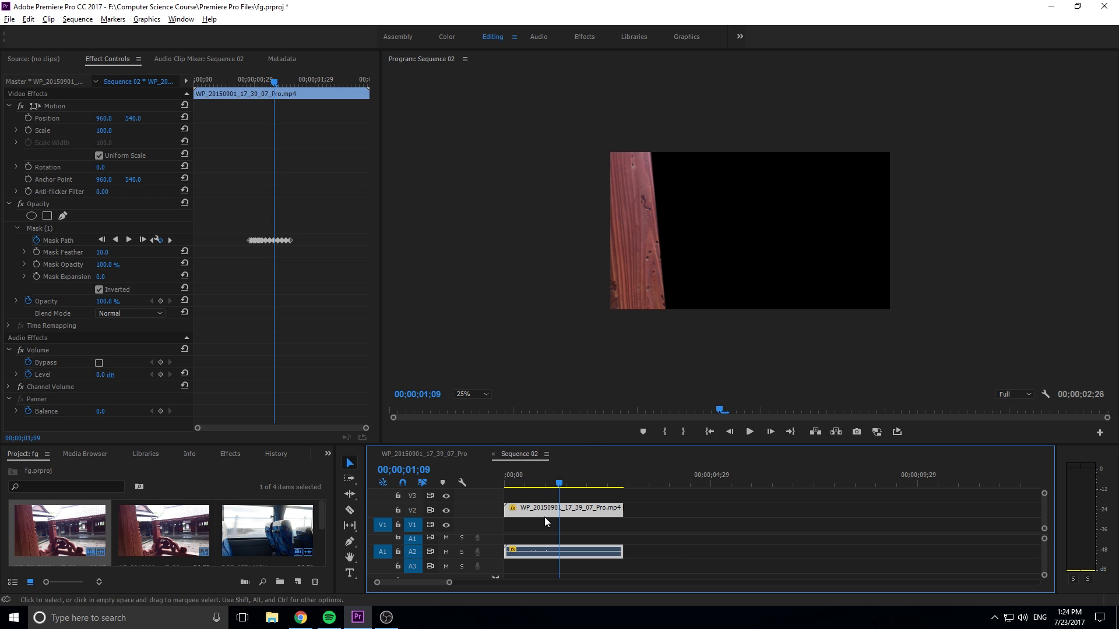
# Place DSC_0571.MOV on V1, unlink it and delete its A2 audio
pyautogui.moveTo(257, 541); pyautogui.dragTo(501, 531)
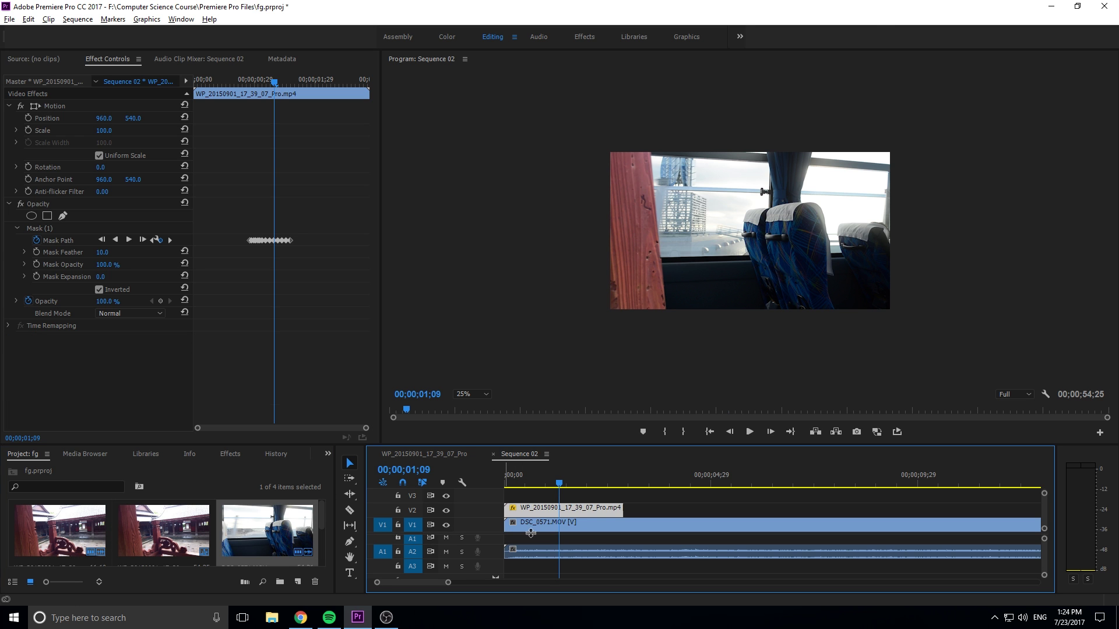
pyautogui.rightClick(528, 526)
pyautogui.click(558, 223)
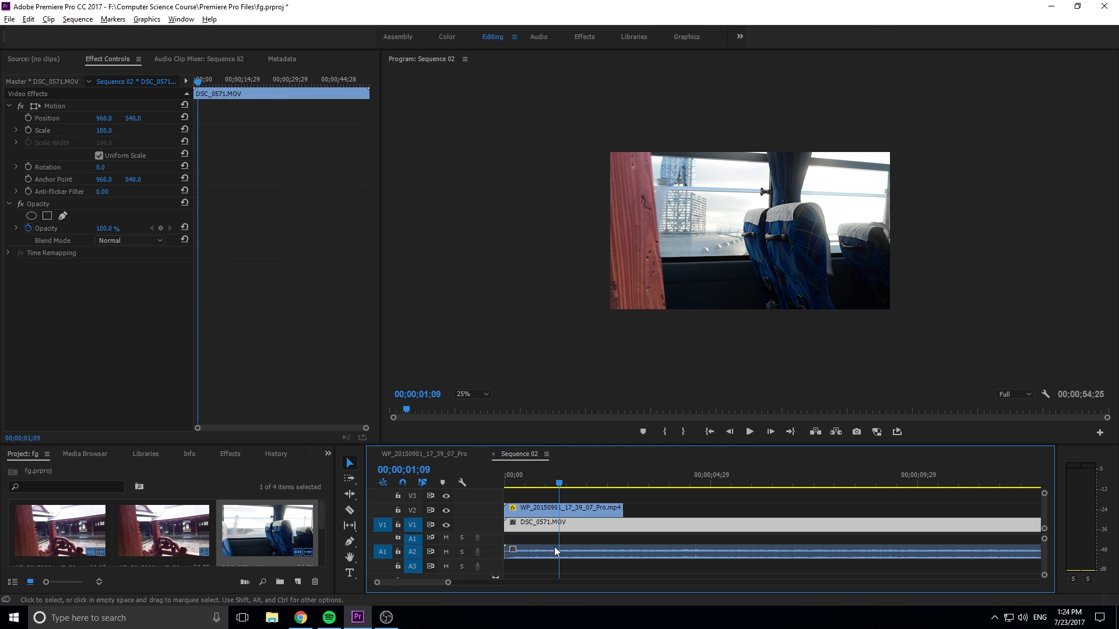
pyautogui.click(553, 550)
pyautogui.press('Delete')
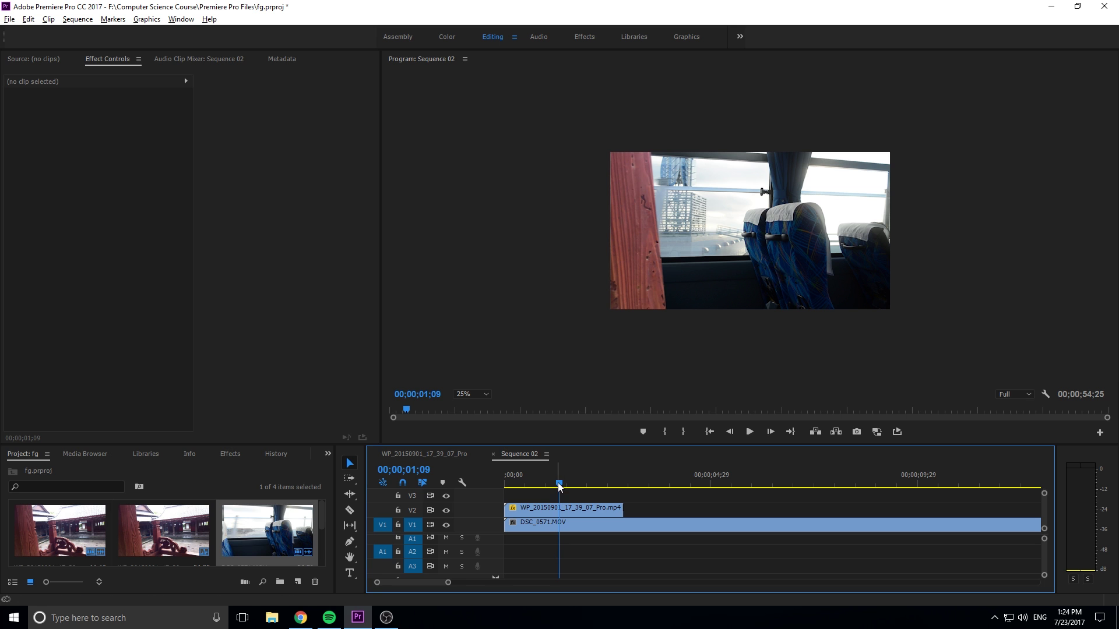
# Play back the composite and step frame by frame to 00;00;01;08
pyautogui.moveTo(559, 484); pyautogui.dragTo(504, 484)
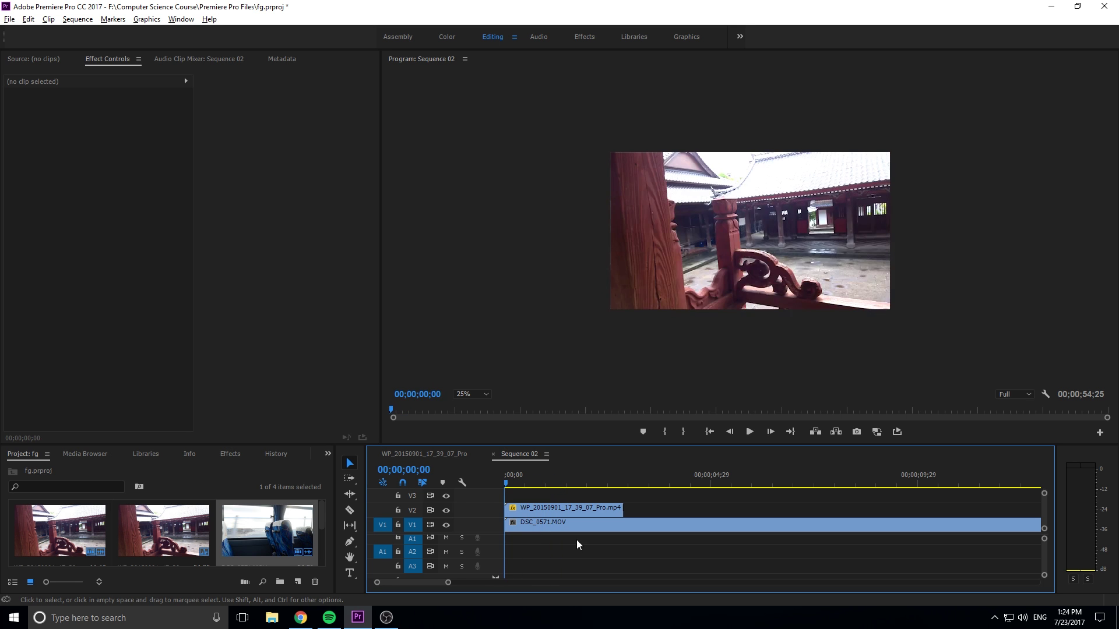
pyautogui.press('space')
pyautogui.press('space')
pyautogui.moveTo(571, 483)
pyautogui.mouseDown()
pyautogui.moveTo(522, 483)
pyautogui.moveTo(572, 484)
pyautogui.moveTo(553, 485)
pyautogui.mouseUp()
pyautogui.press('space')
pyautogui.press('space')
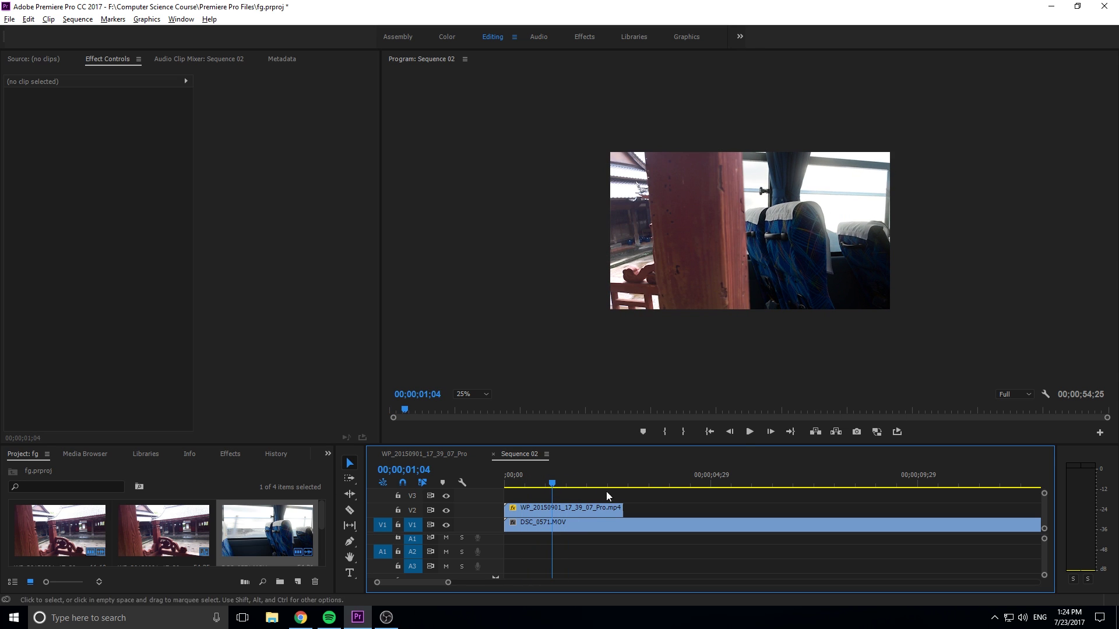
pyautogui.click(754, 435)
pyautogui.click(770, 430)
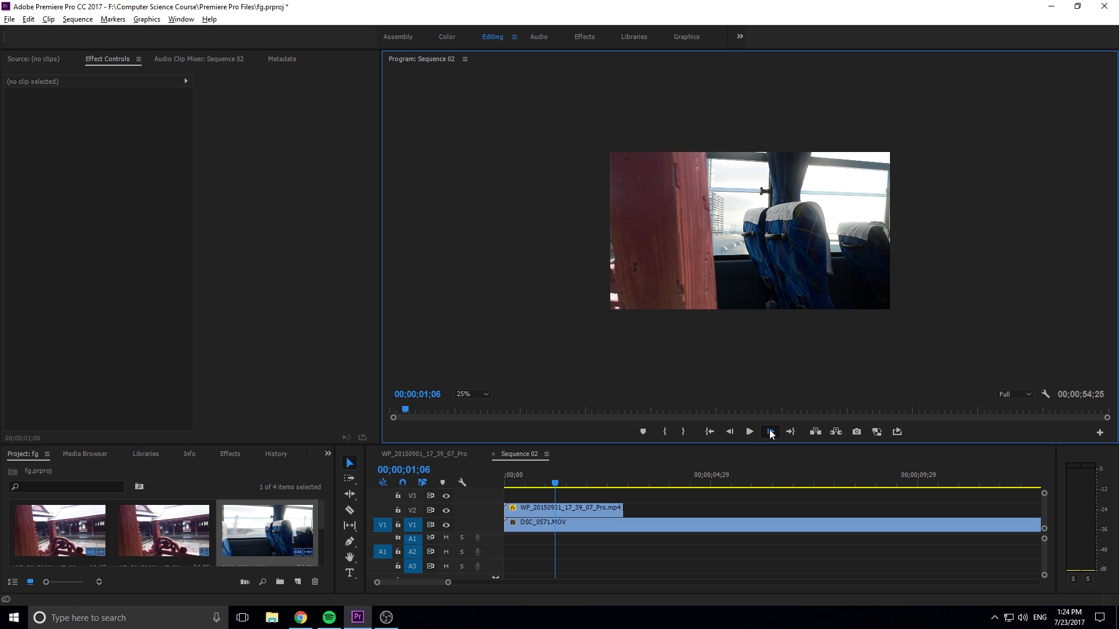
pyautogui.click(770, 430)
pyautogui.click(770, 430)
pyautogui.click(770, 430)
pyautogui.click(730, 431)
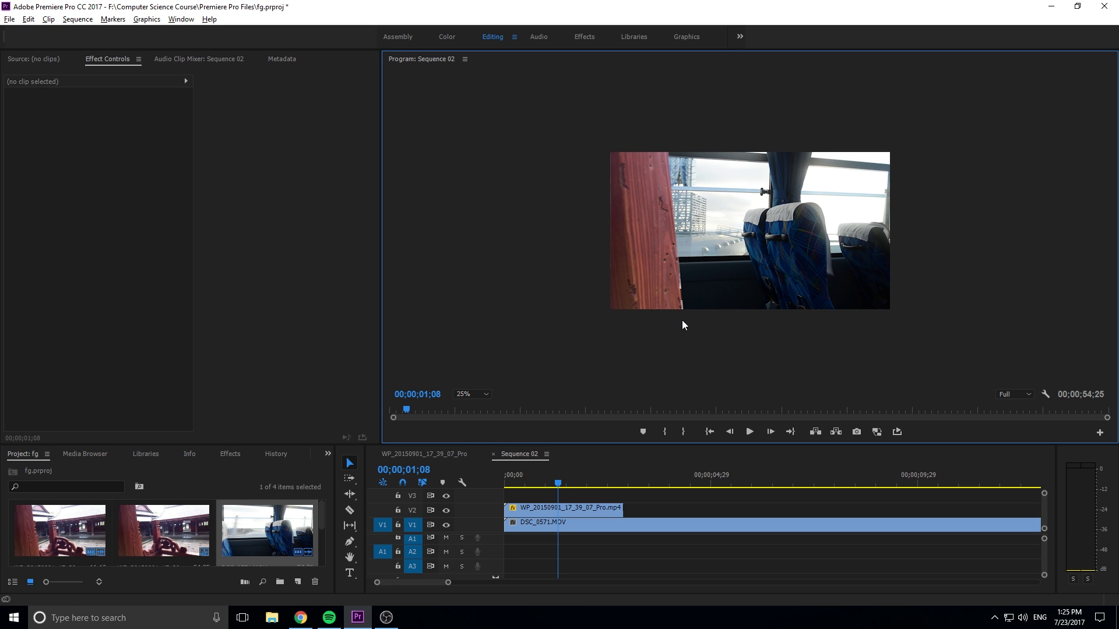
# Lower the V2 clip's Mask Feather below 10.0 and play back to check the pole edge
pyautogui.click(550, 508)
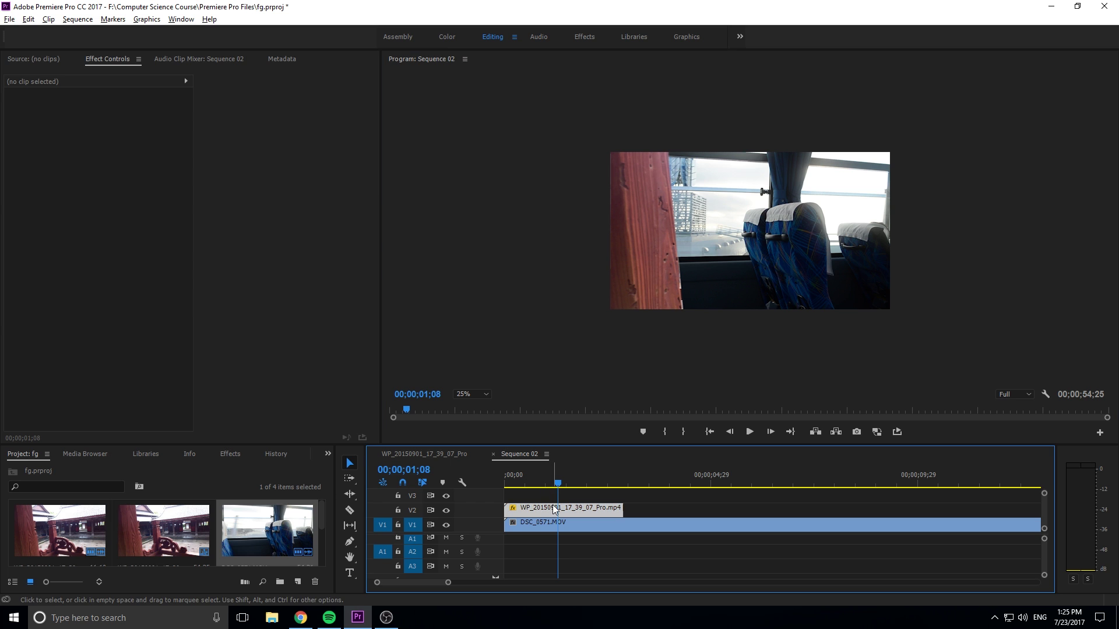
pyautogui.moveTo(100, 253); pyautogui.dragTo(93, 253)
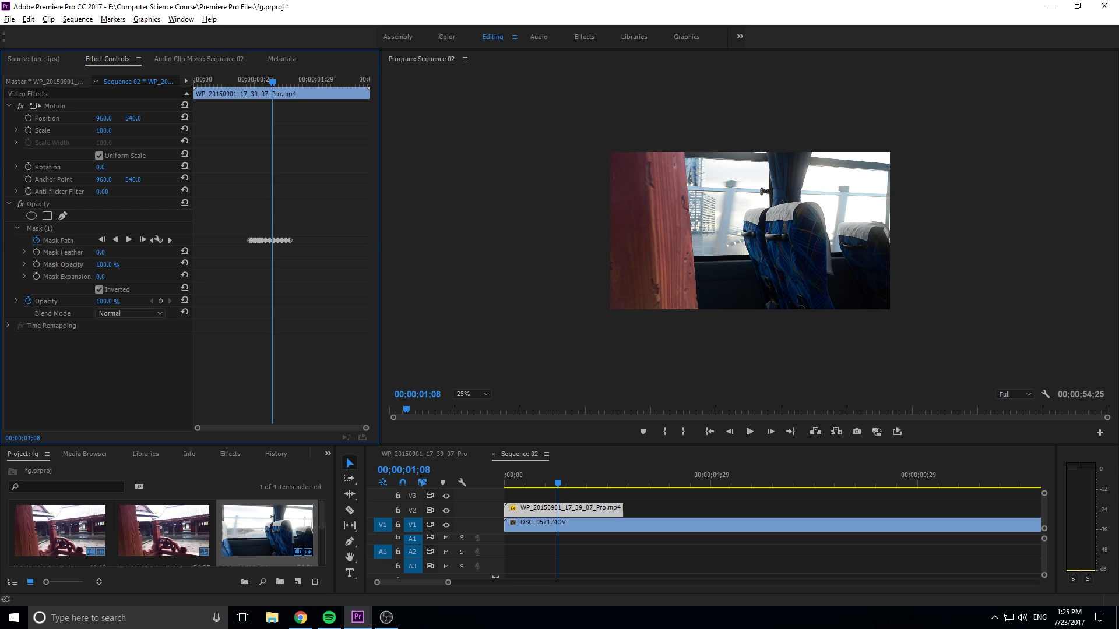
pyautogui.moveTo(561, 472); pyautogui.dragTo(481, 477)
pyautogui.press('space')
pyautogui.press('space')
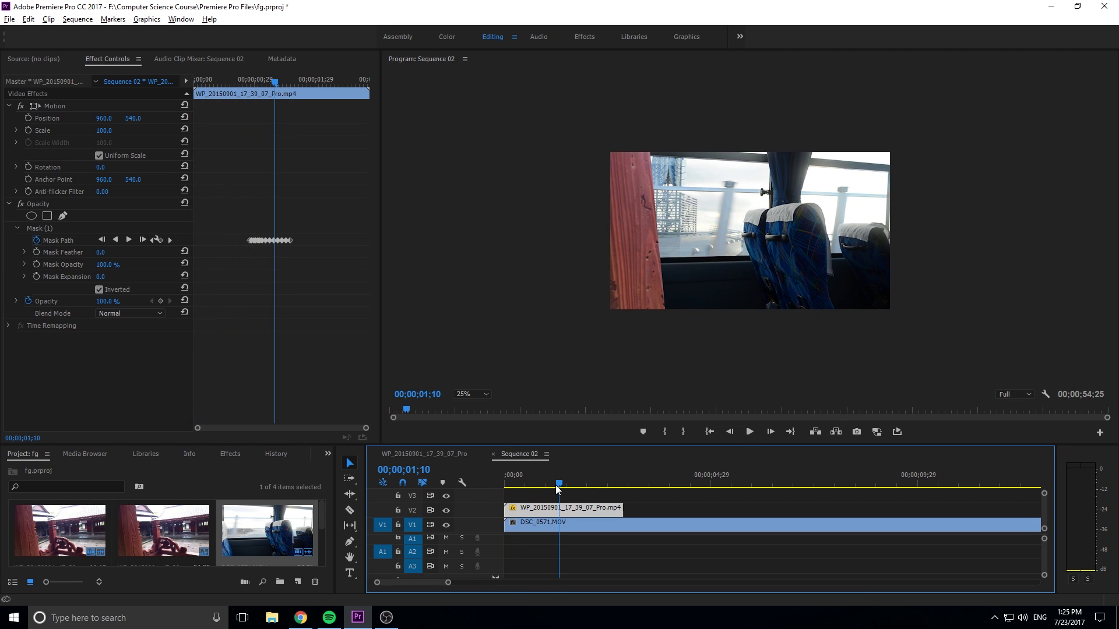
pyautogui.moveTo(555, 484); pyautogui.dragTo(488, 480)
pyautogui.press('space')
pyautogui.press('space')
pyautogui.moveTo(560, 484)
pyautogui.mouseDown()
pyautogui.moveTo(537, 485)
pyautogui.moveTo(553, 484)
pyautogui.mouseUp()
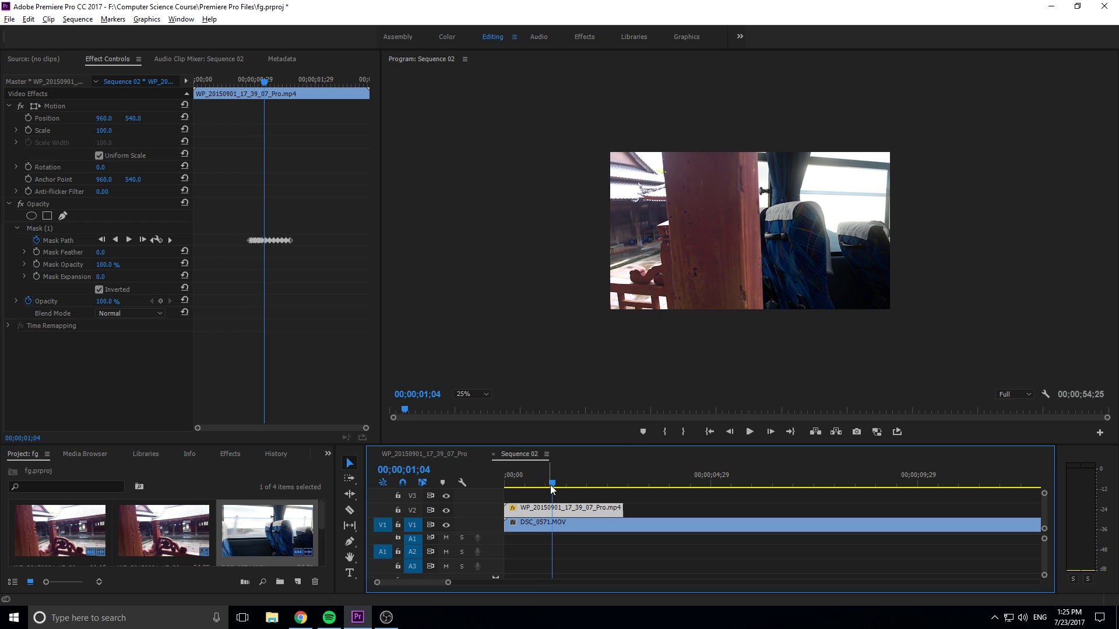
pyautogui.moveTo(554, 487)
pyautogui.mouseDown()
pyautogui.moveTo(570, 485)
pyautogui.moveTo(536, 485)
pyautogui.moveTo(553, 486)
pyautogui.mouseUp()
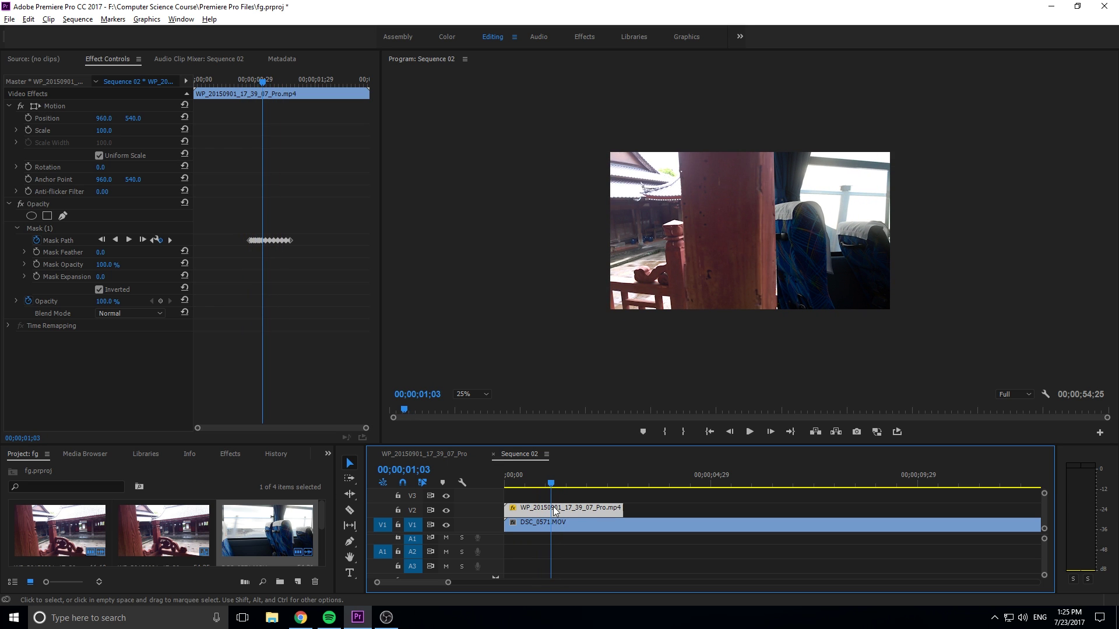